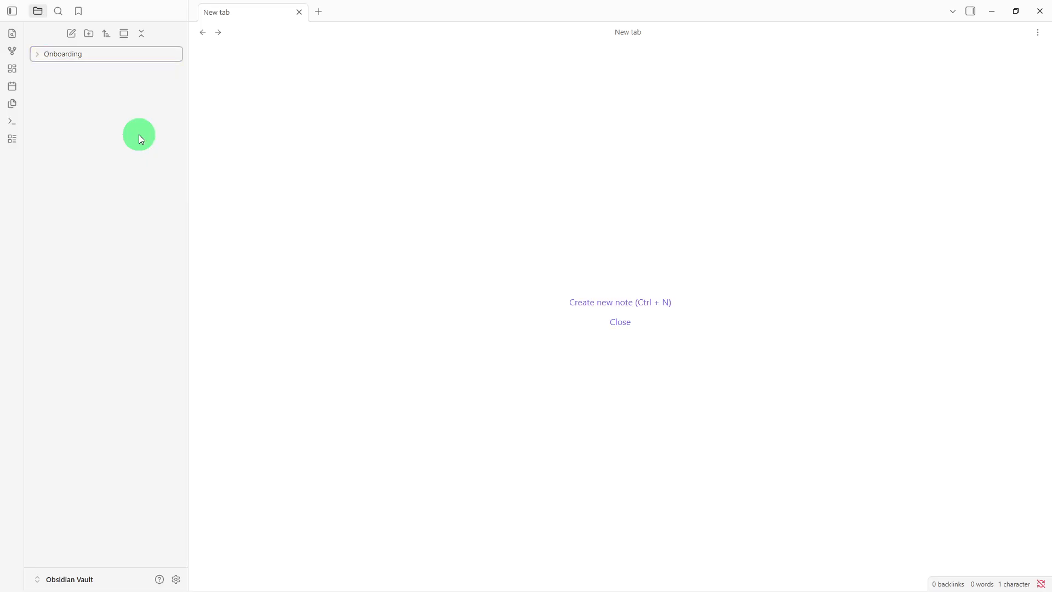
Step: Create a new folder named "Training Modules" in the vault root
right_click(139, 135)
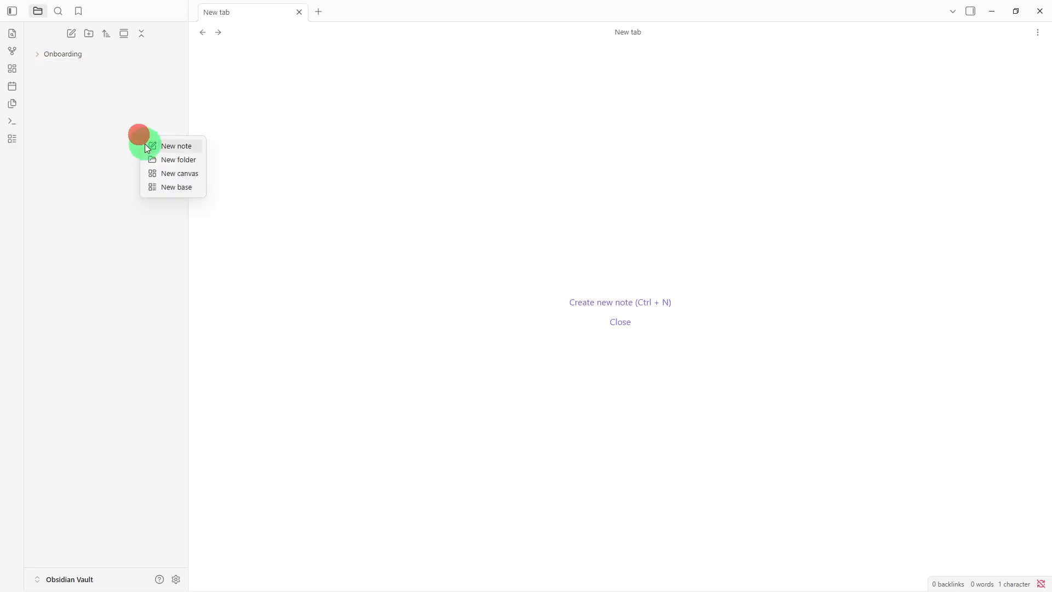
click(175, 159)
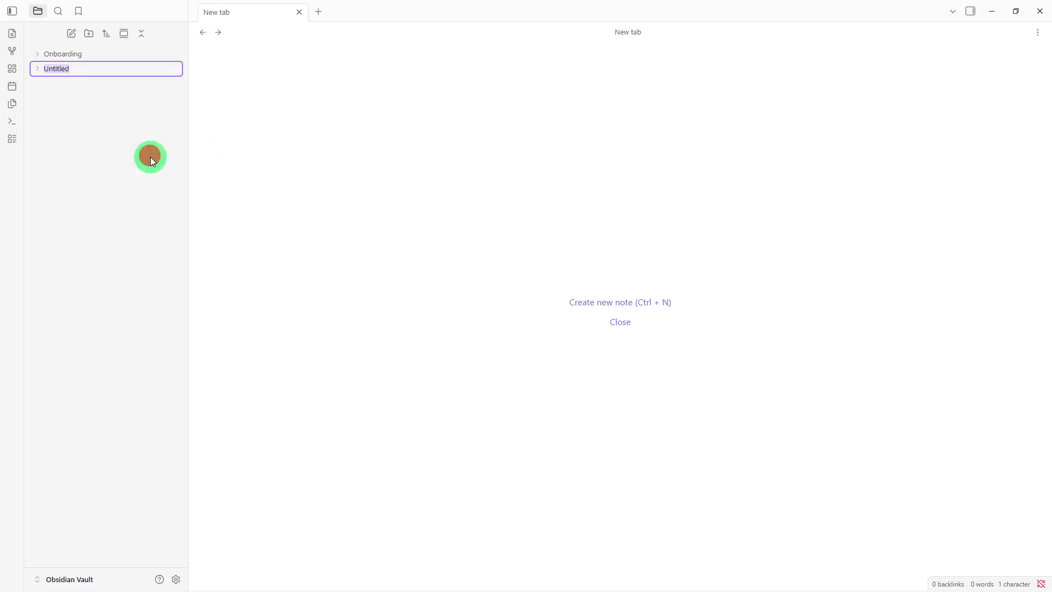
key(BackSpace)
text(Training Modules)
key(Return)
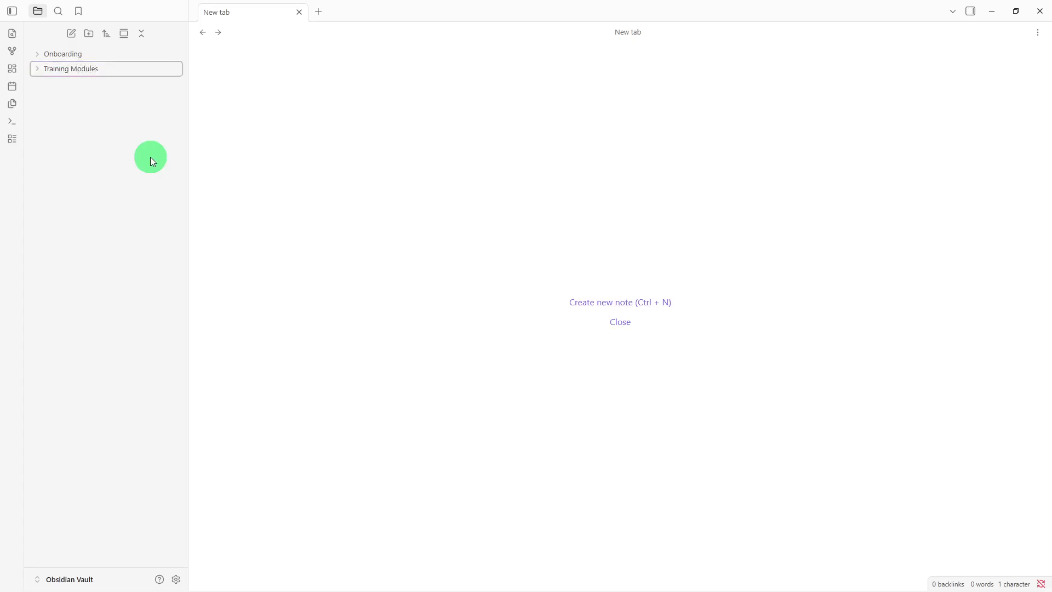
Step: Create a new folder named "Resources" in the vault root
right_click(151, 157)
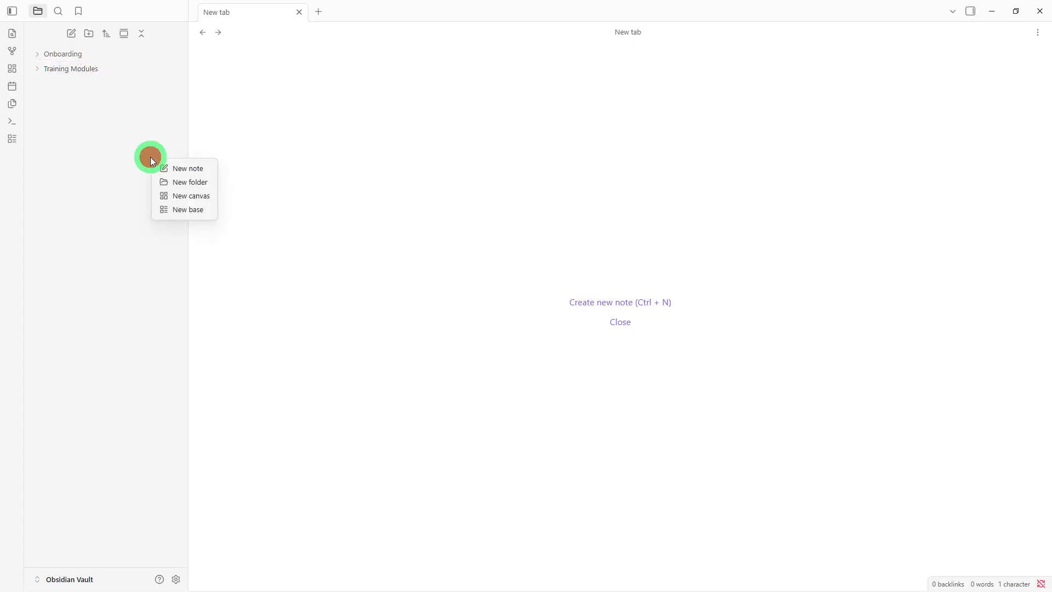
click(164, 188)
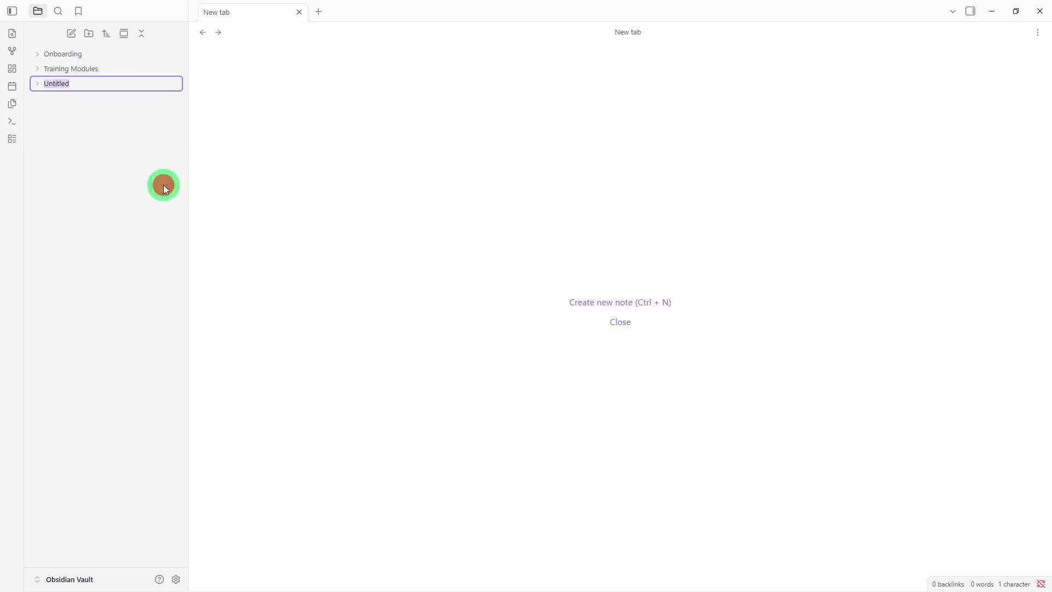
key(BackSpace)
text(Resources)
key(Return)
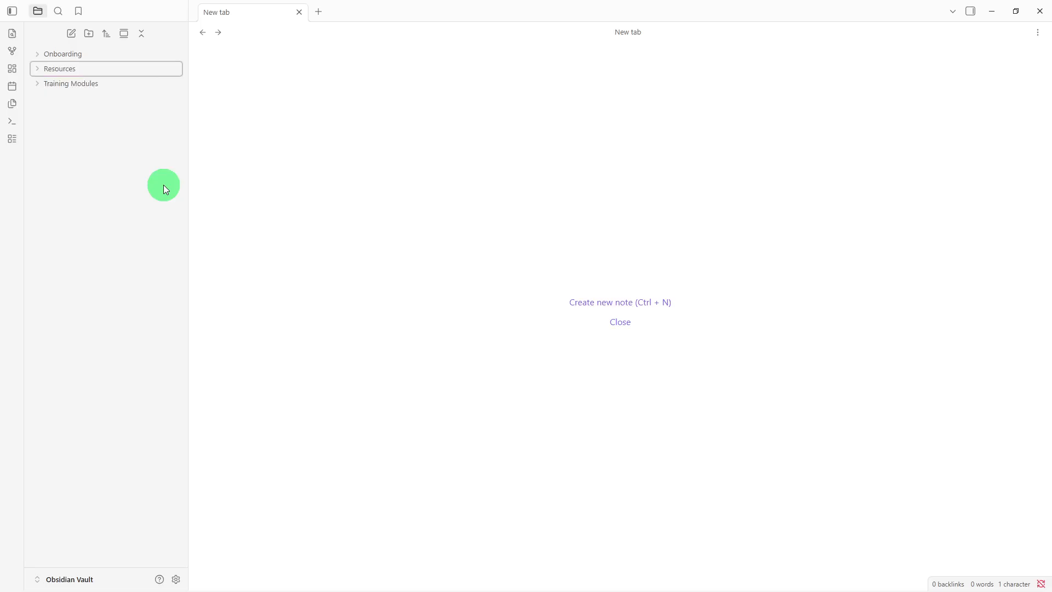
Step: Create a root note "Training Manual" with headings Welcome, Training Overview (Purpose, Audience, Learning Goals), Training Sections (numbered 1–3), Completion Checklist and Related Resources
right_click(163, 184)
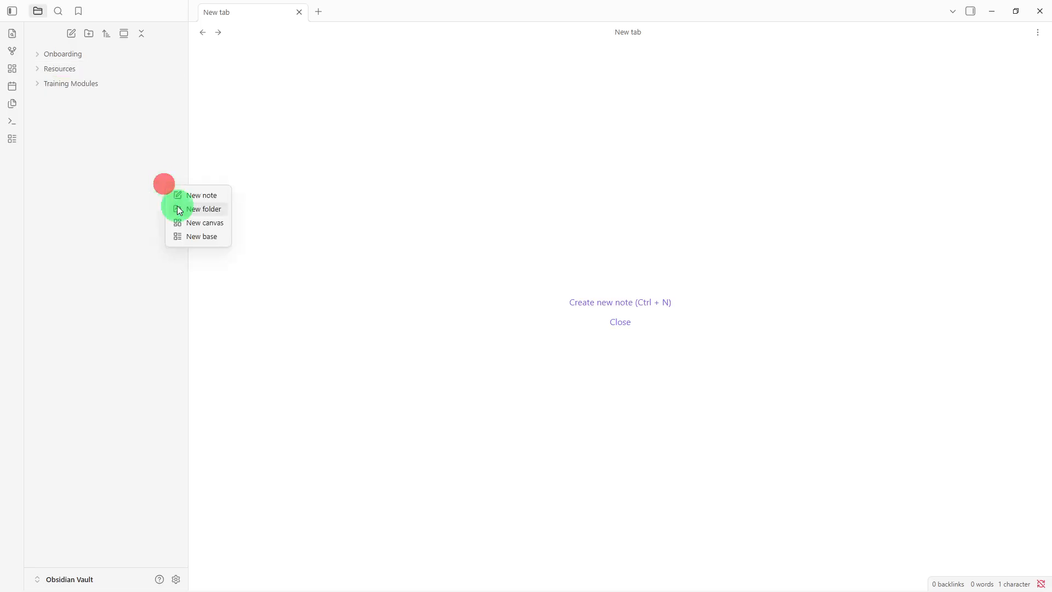
click(189, 196)
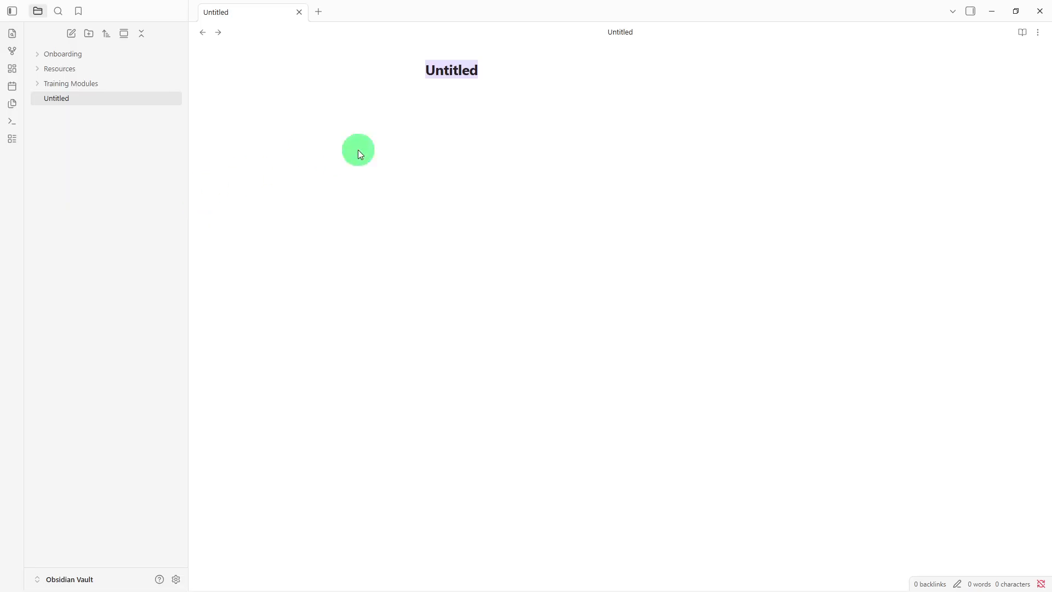
key(BackSpace)
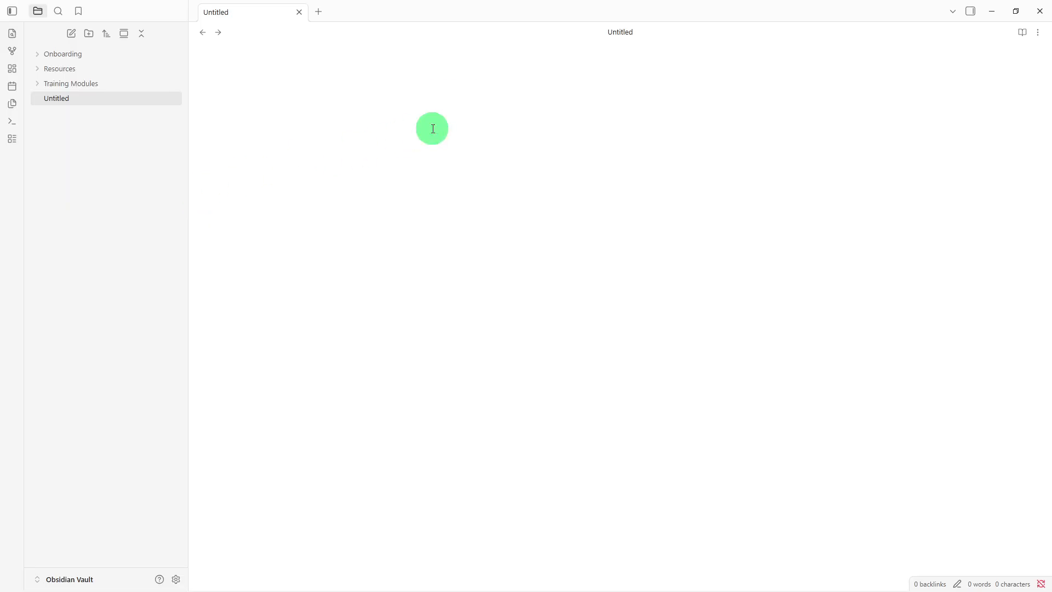
text(Training Ma)
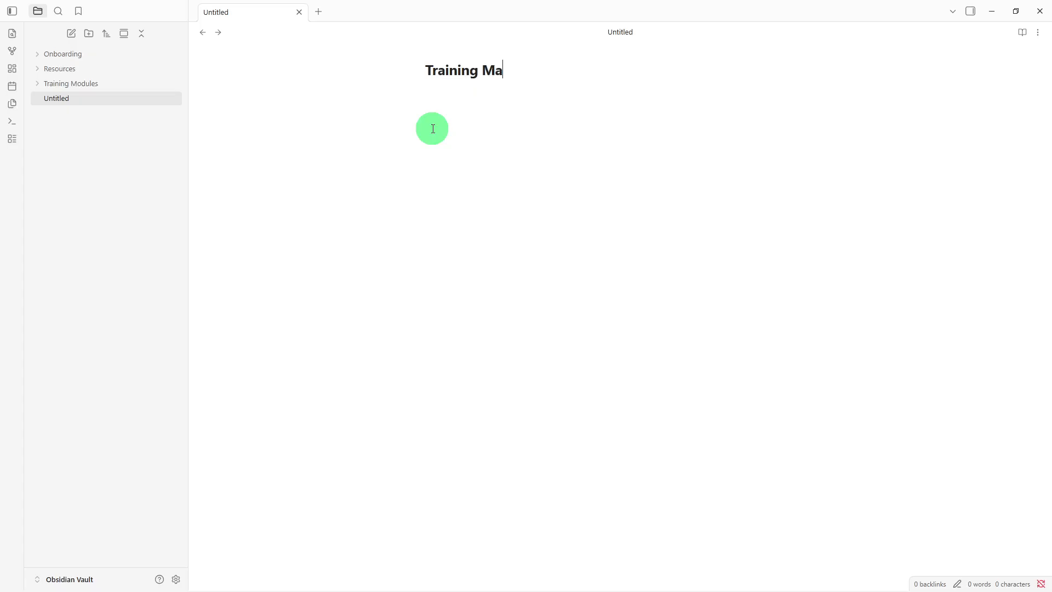
text(nual)
key(Return)
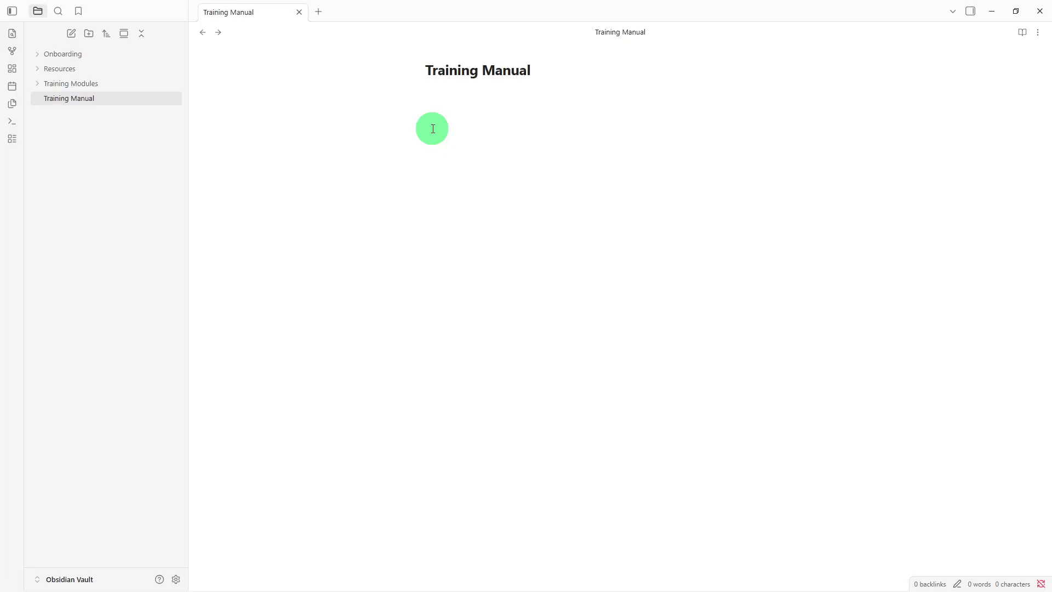
text(Welcome - Training Overview Purpose: Audience: Learning Goals: Training Sections 1. 2. 3. Completion Checklist - Related Resources -)
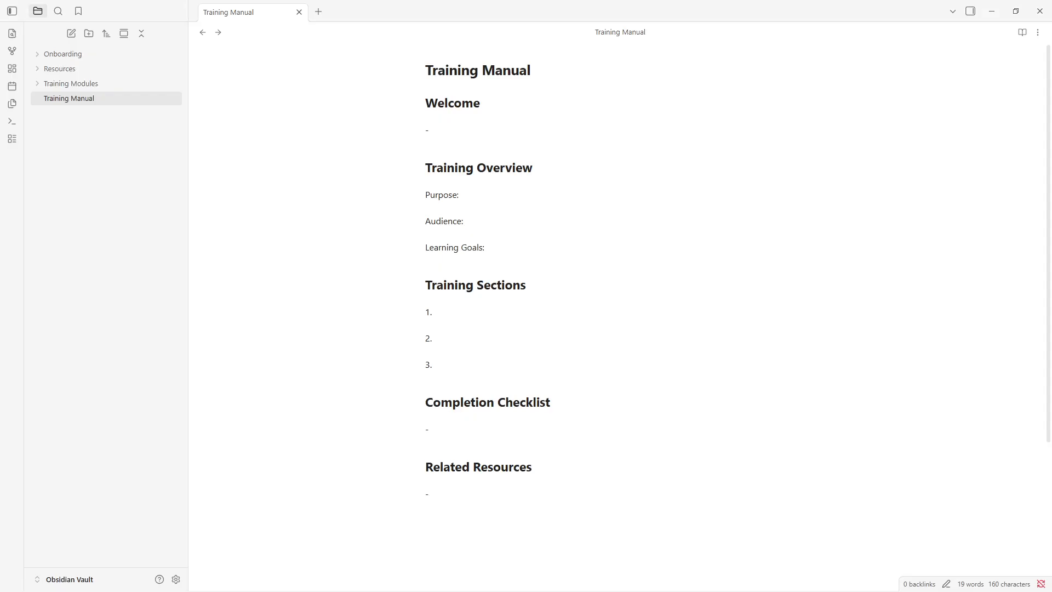
Step: Move the Training Manual note into the Training Modules folder and expand that folder
click(110, 100)
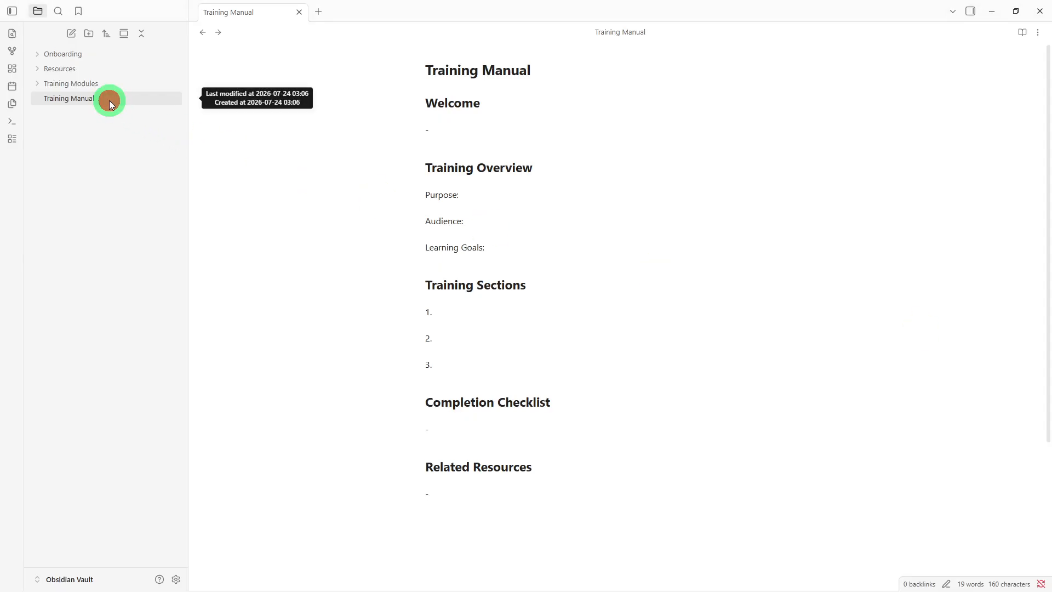
drag(109, 100, 116, 84)
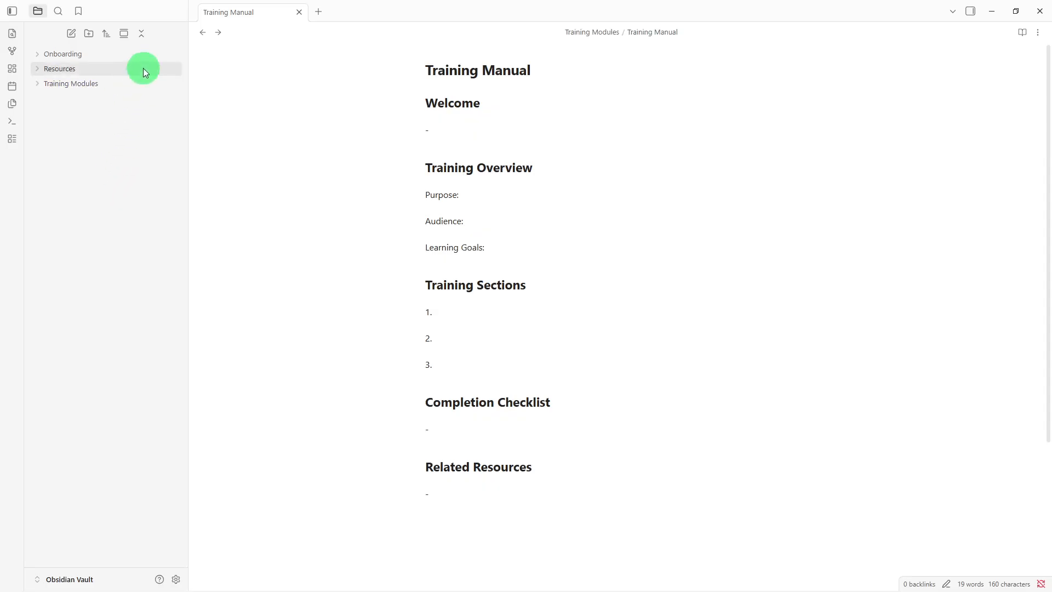
click(132, 83)
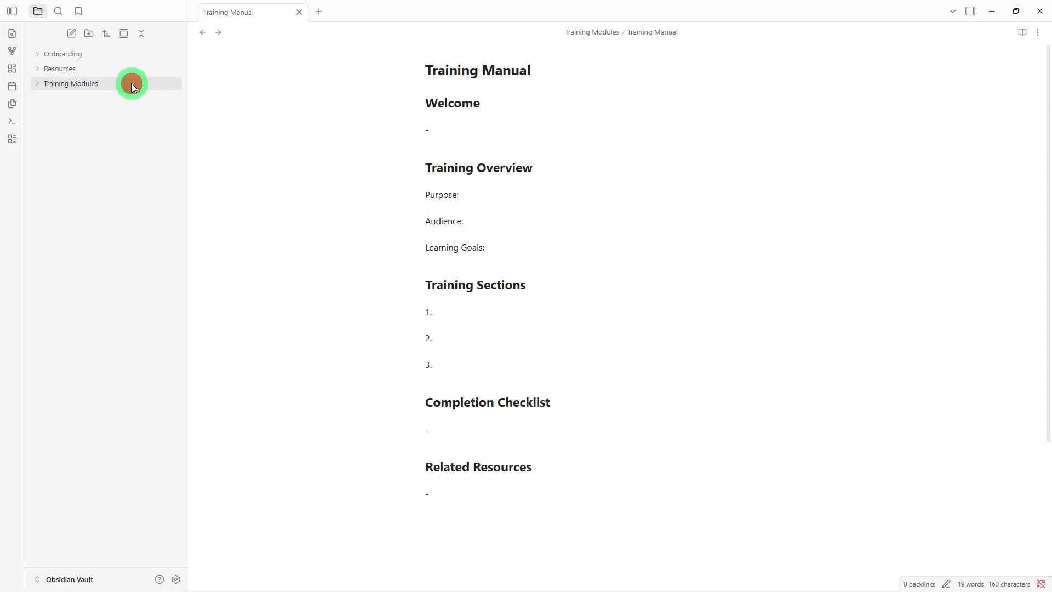
click(124, 162)
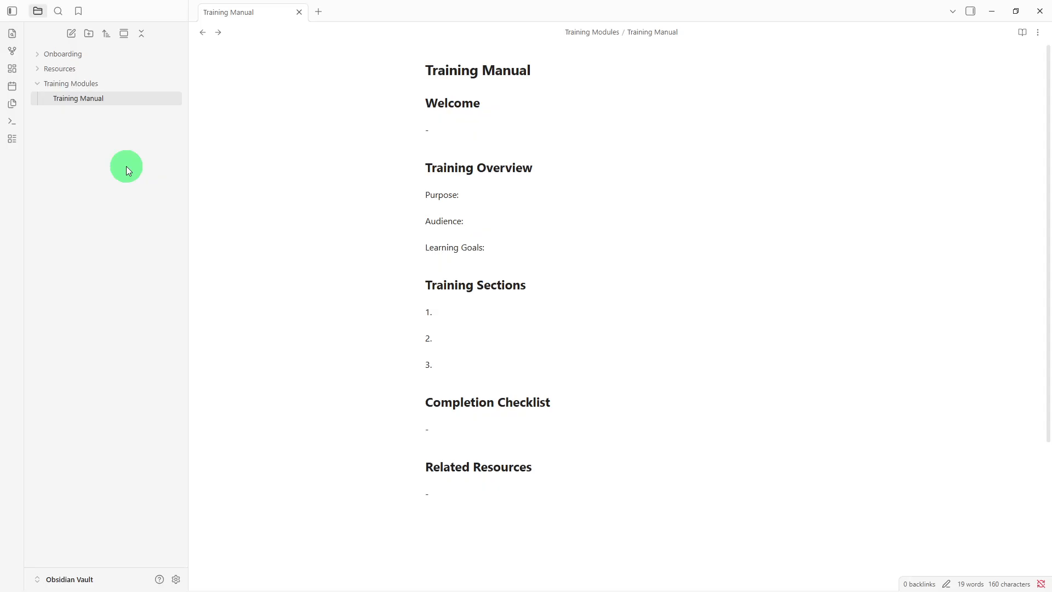
Step: Create a root note "Learning Progress" with headings Employee Training (Employee, Assigned Training), Progress Status (Completed, In Progress, Pending), Training Notes and Feedback
right_click(126, 166)
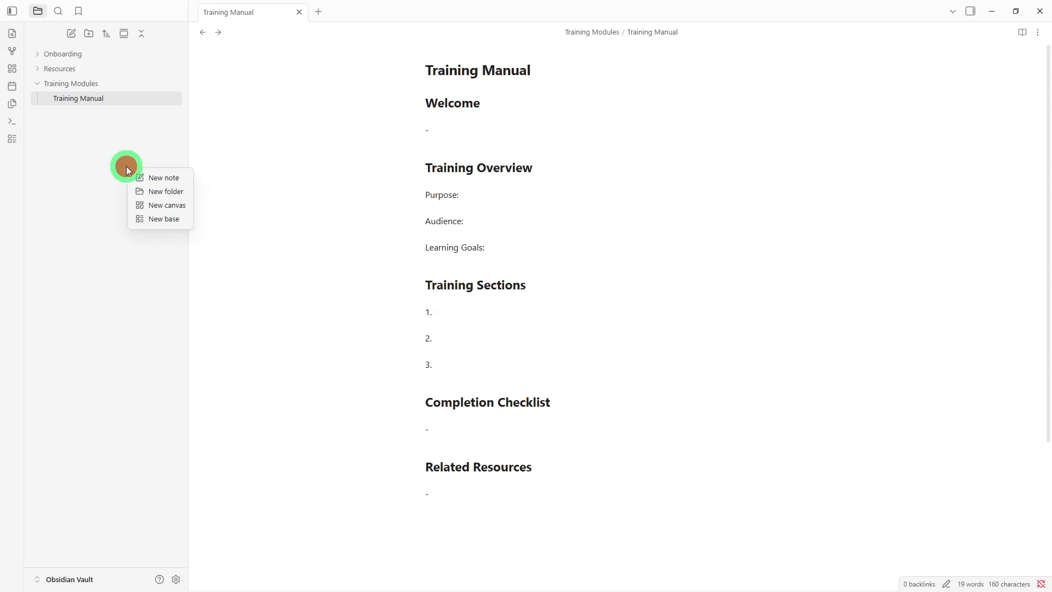
click(153, 180)
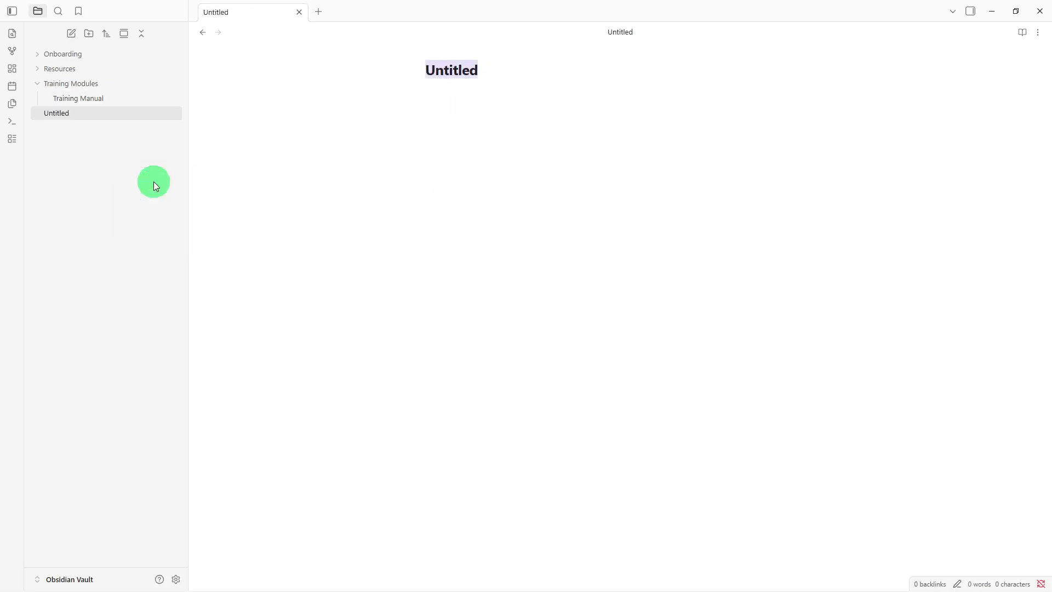
key(BackSpace)
text(Lear)
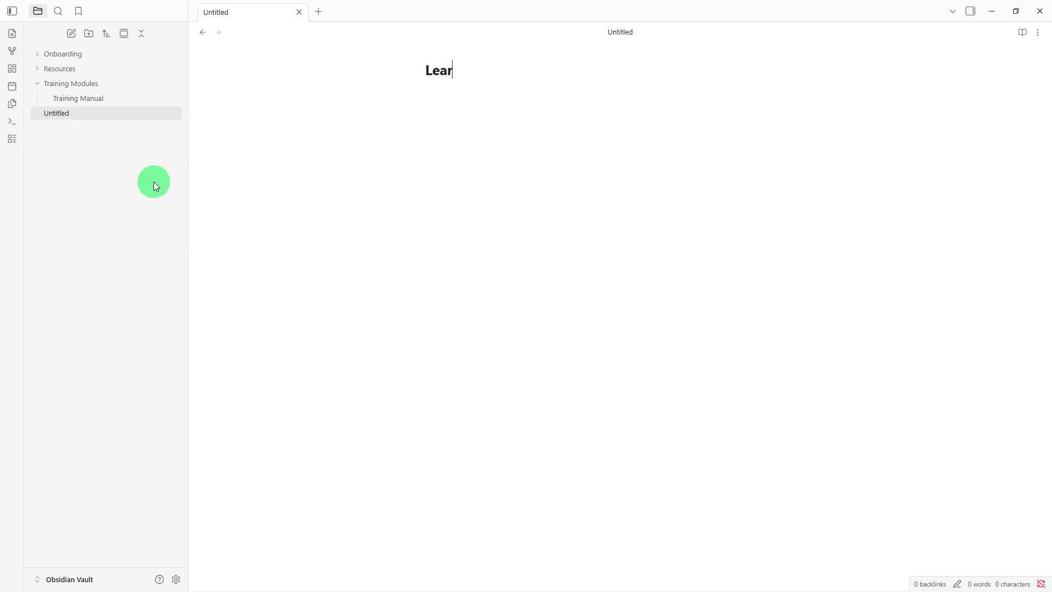
text(ning Progre)
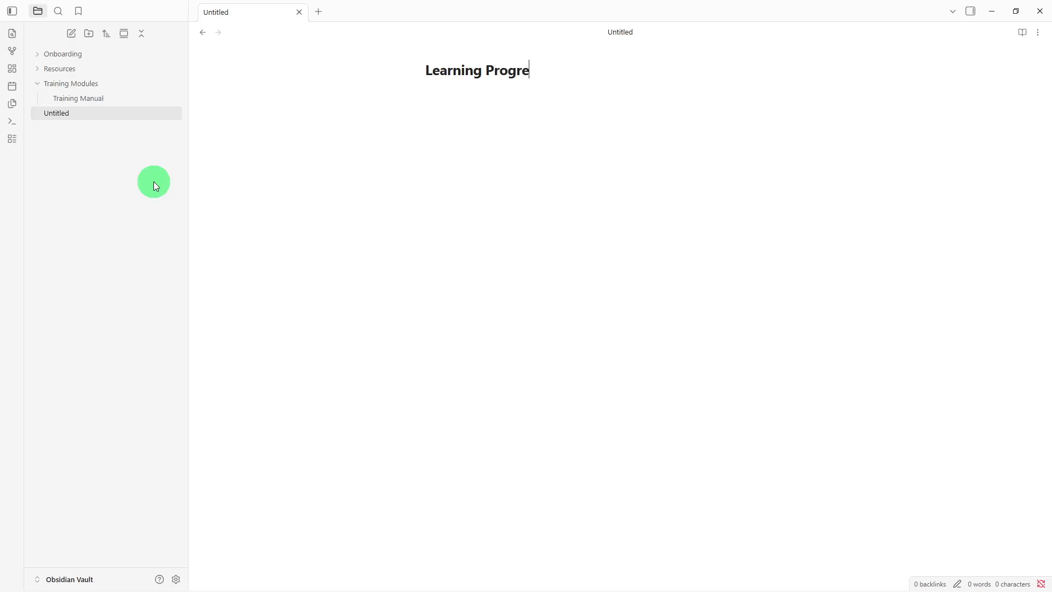
text(ss)
key(Return)
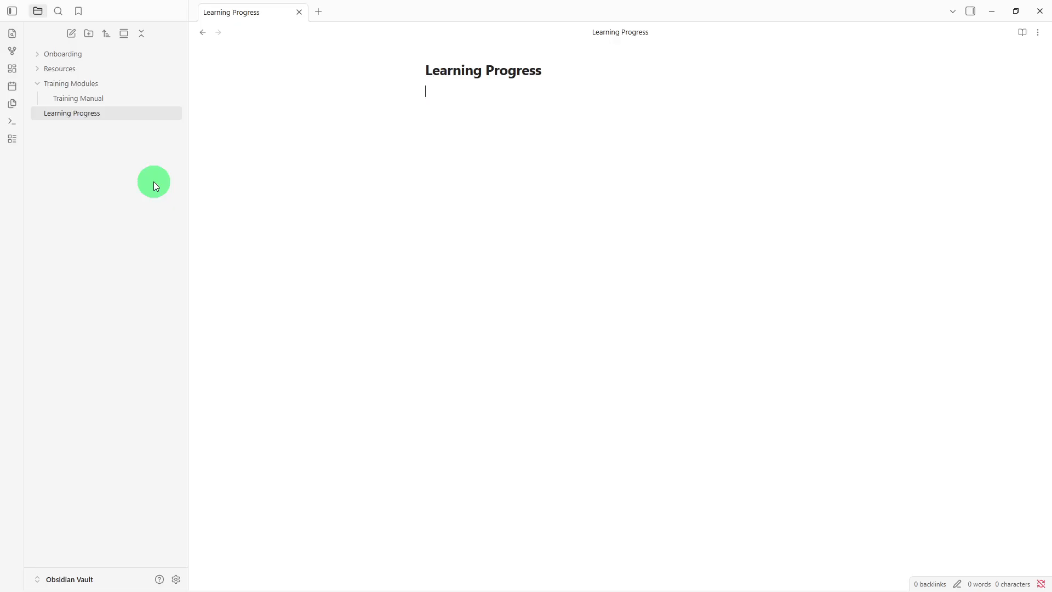
text(## Employee Training  Employee:  Assigned Training:  -  ## Progress Status  Completed:  In Progress:  Pending:  ## Training Notes  -  ## Feedback  -)
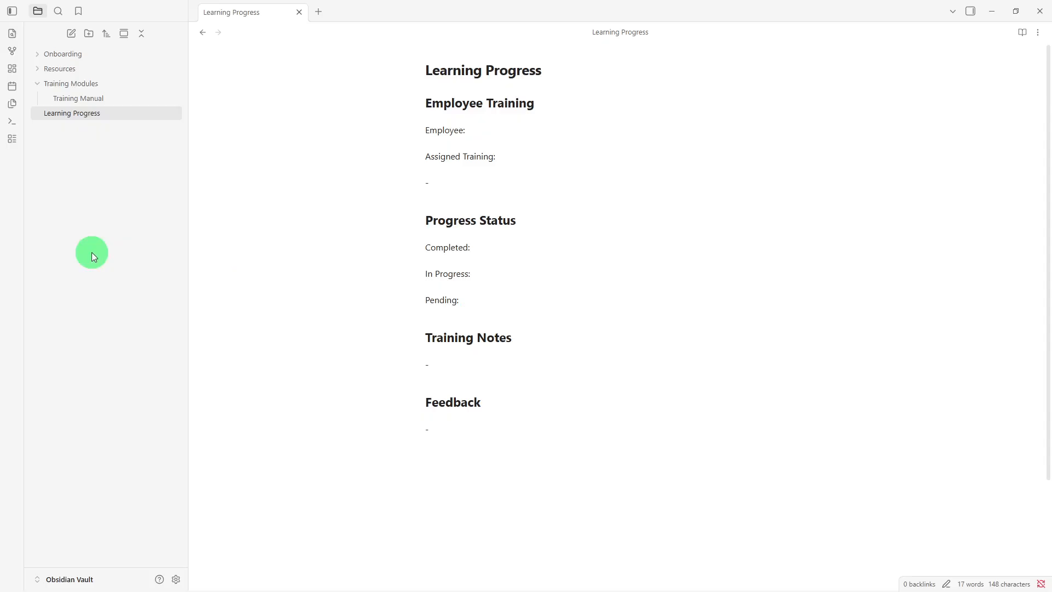
Step: Create a root note "Training Resources" with the headings Documents, Templates, Tools, Reference Materials and Additional Notes, each followed by a dash
right_click(121, 184)
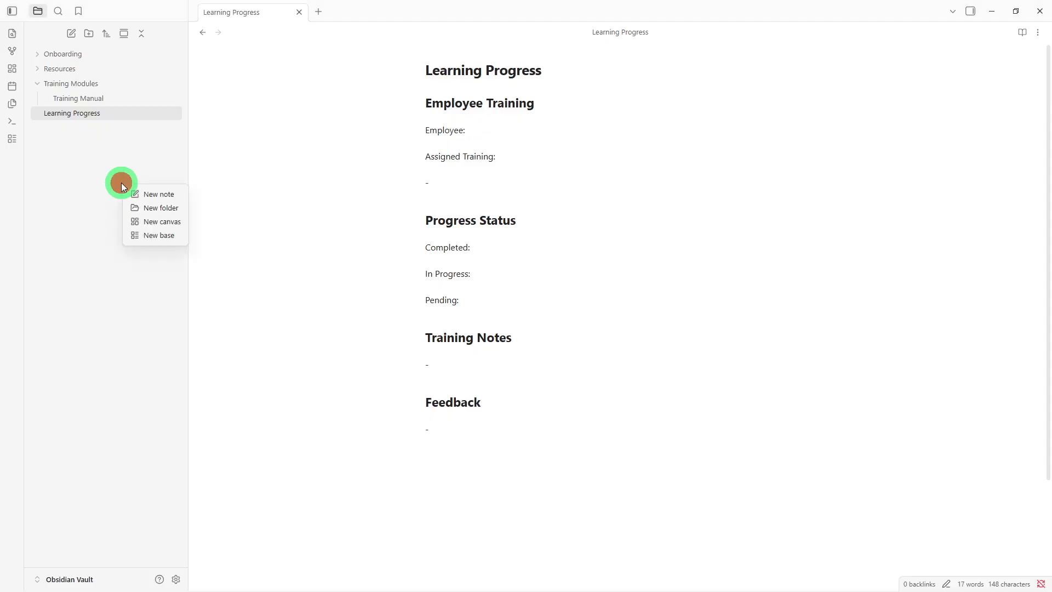
click(169, 199)
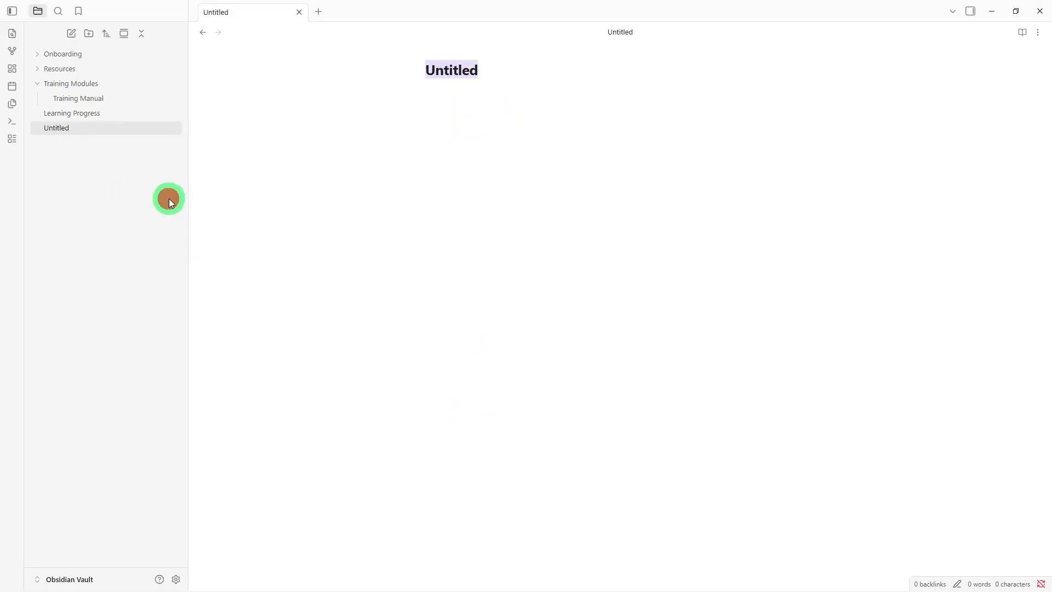
key(BackSpace)
text(Tr)
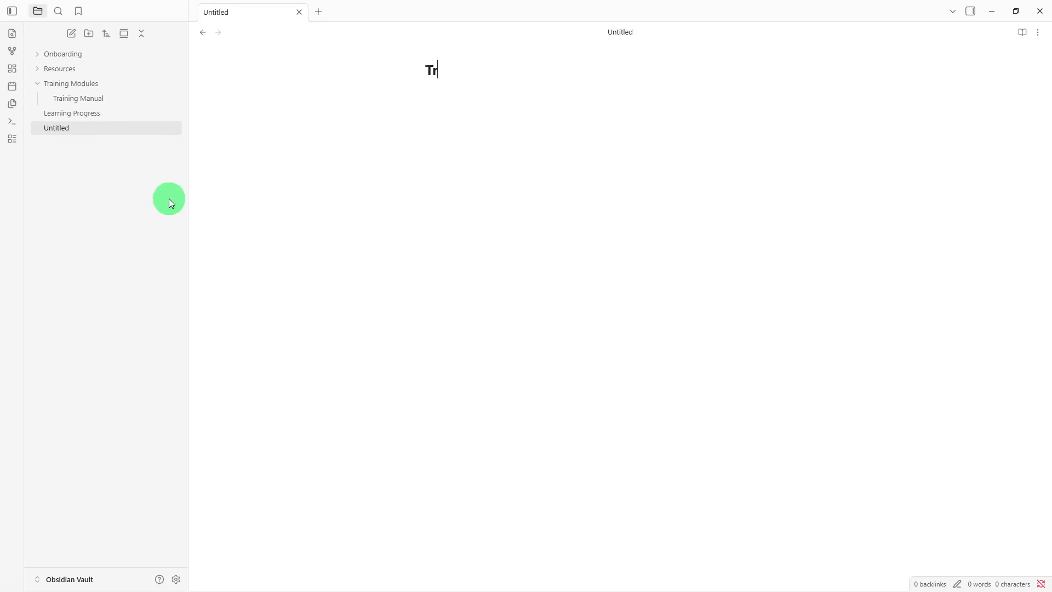
text(aining Resourc)
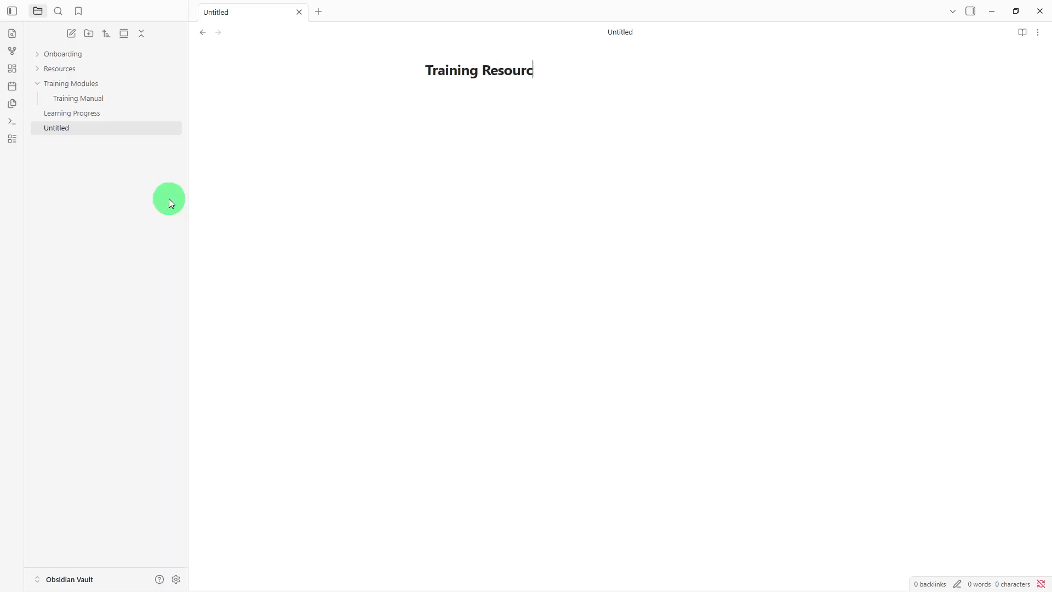
text(es)
key(Return)
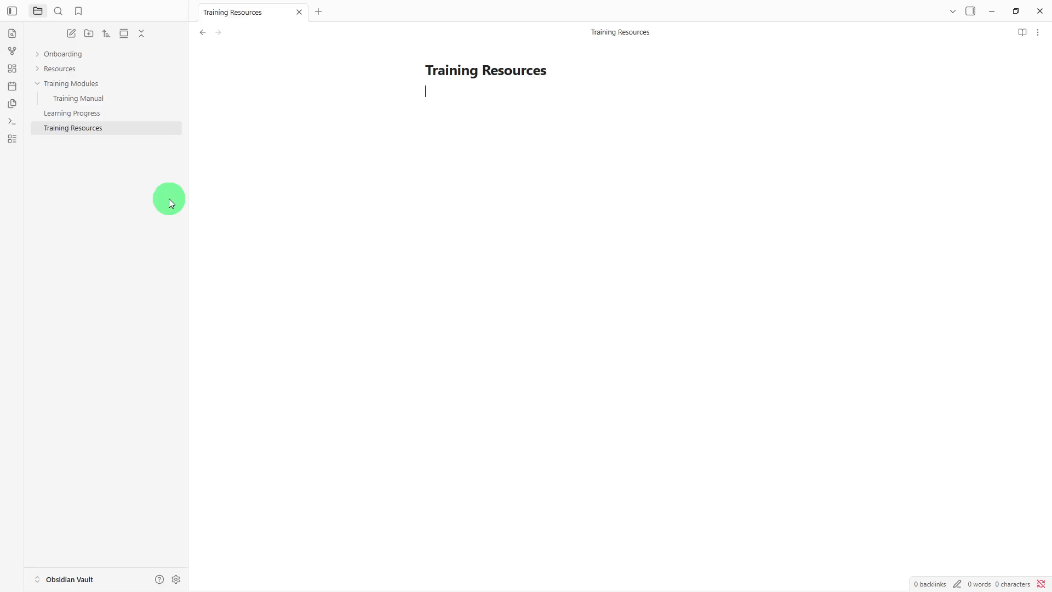
text(## Documents  -  ## Templates  -  ## Tools  -  ## Reference Materials  -  ## Additional Notes  -)
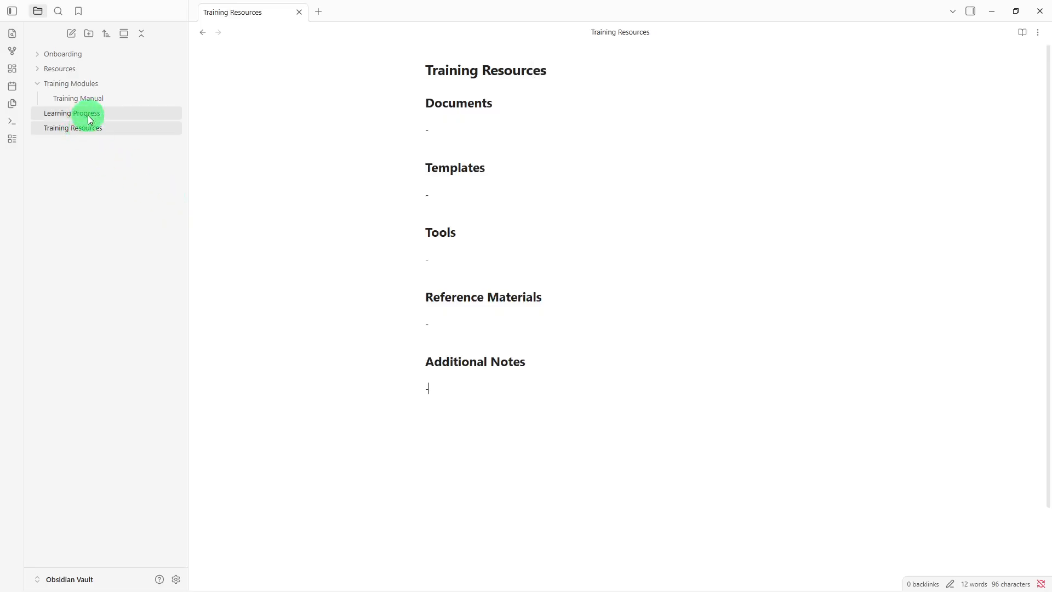
Step: Move Training Resources into the Resources folder and Learning Progress into the Onboarding folder, expanding both folders
mouse_move(88, 115)
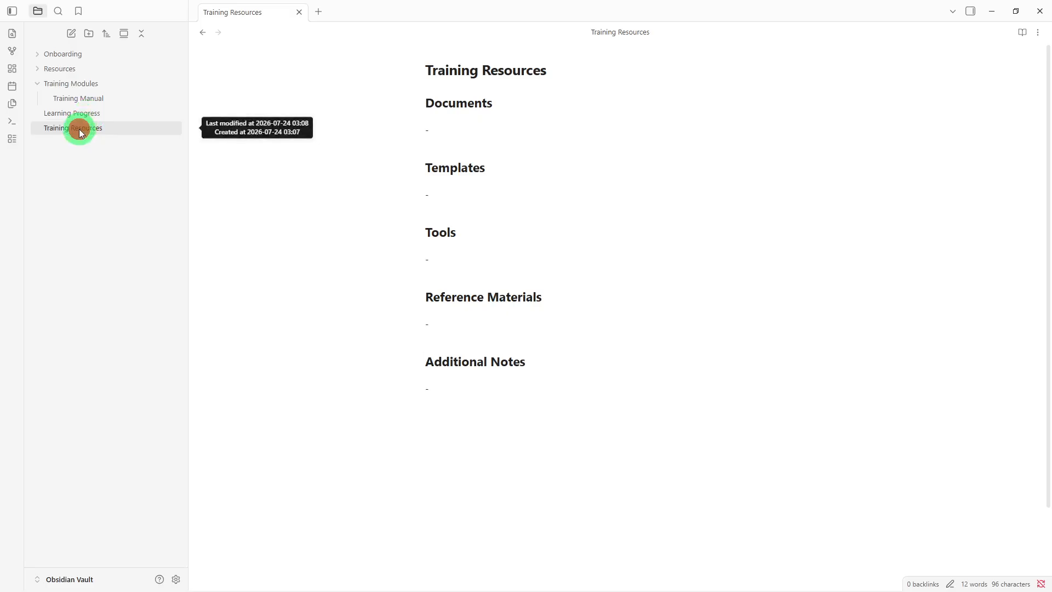
drag(81, 130, 97, 70)
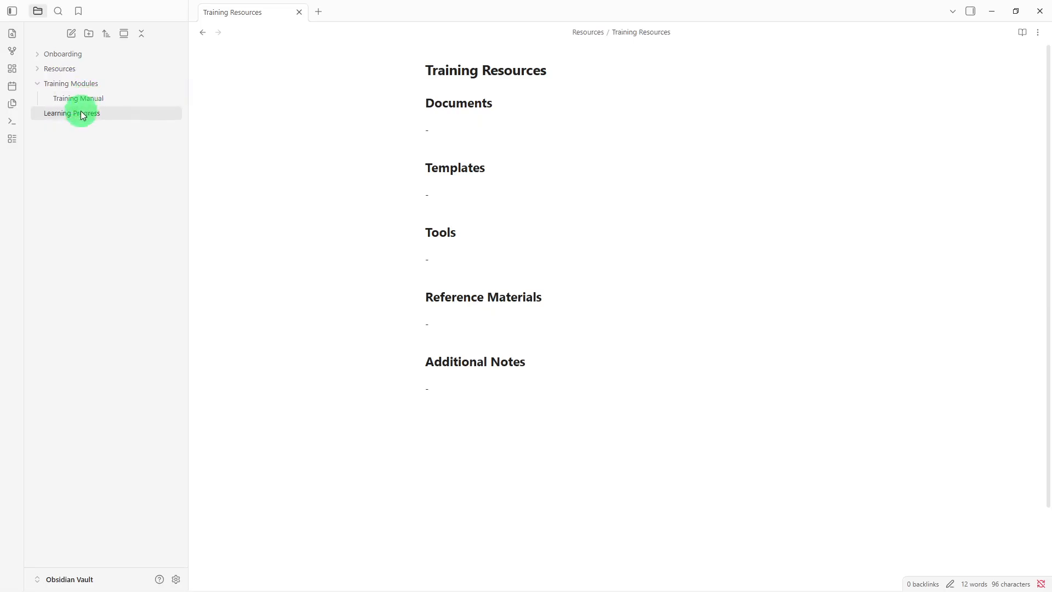
drag(82, 115, 104, 58)
click(102, 54)
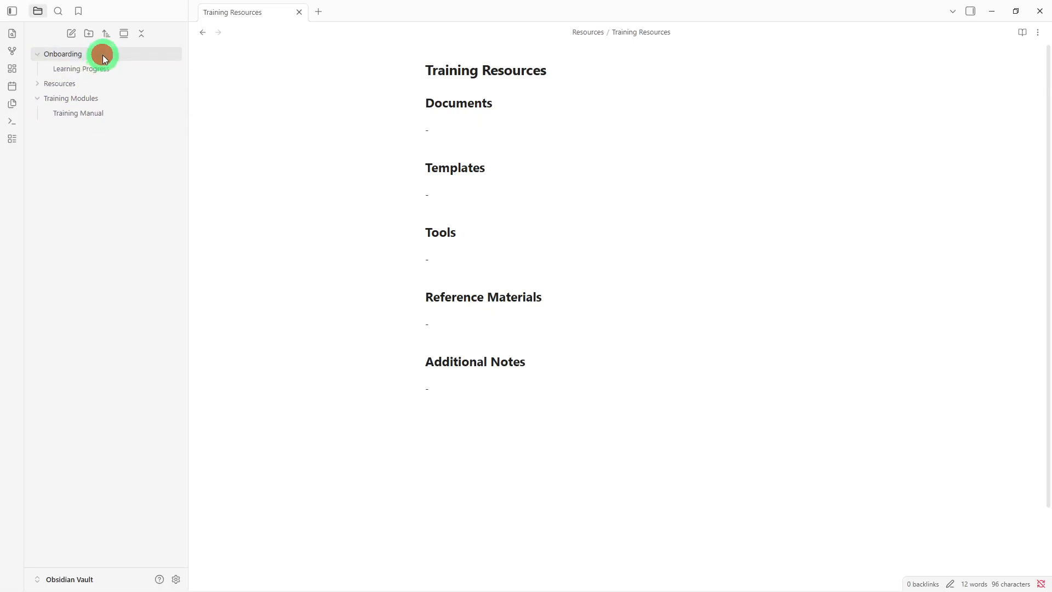
click(88, 83)
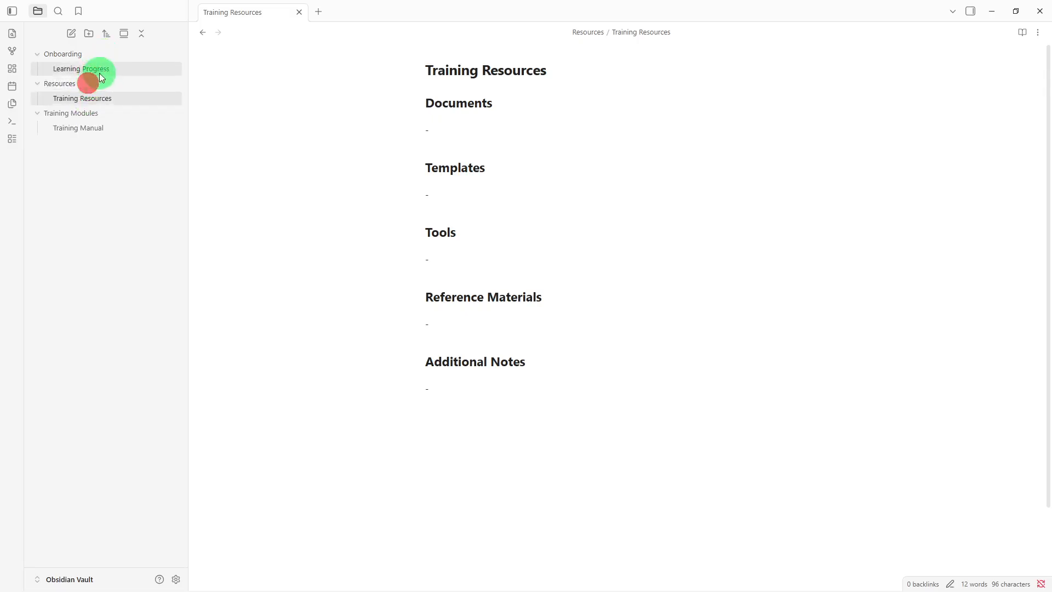
Step: In the Learning Progress note, insert internal links to Training Resources and Training Manual on separate lines directly below the Feedback heading
click(99, 71)
click(627, 403)
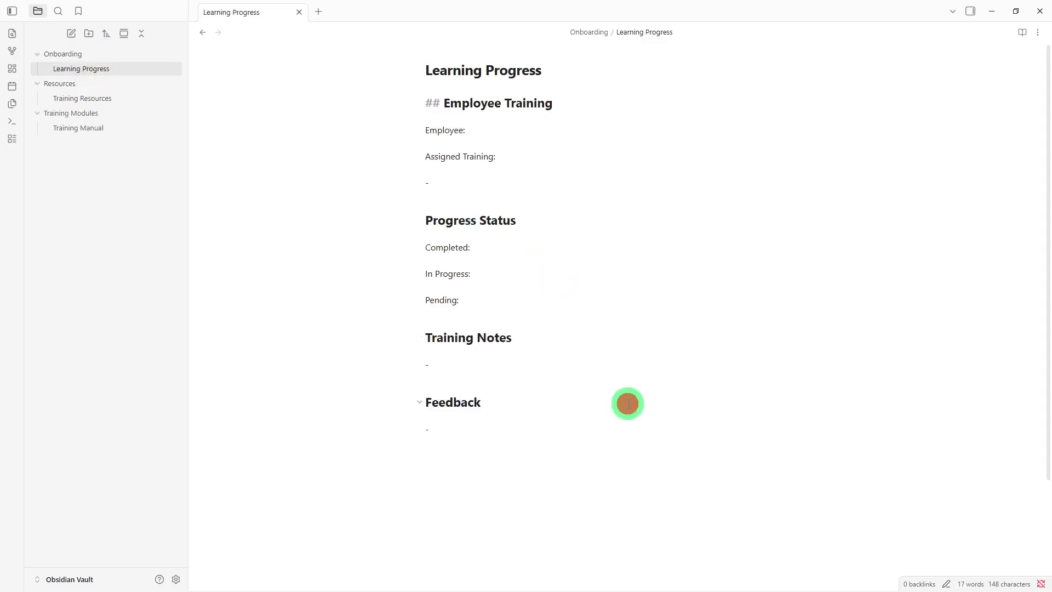
key(Return)
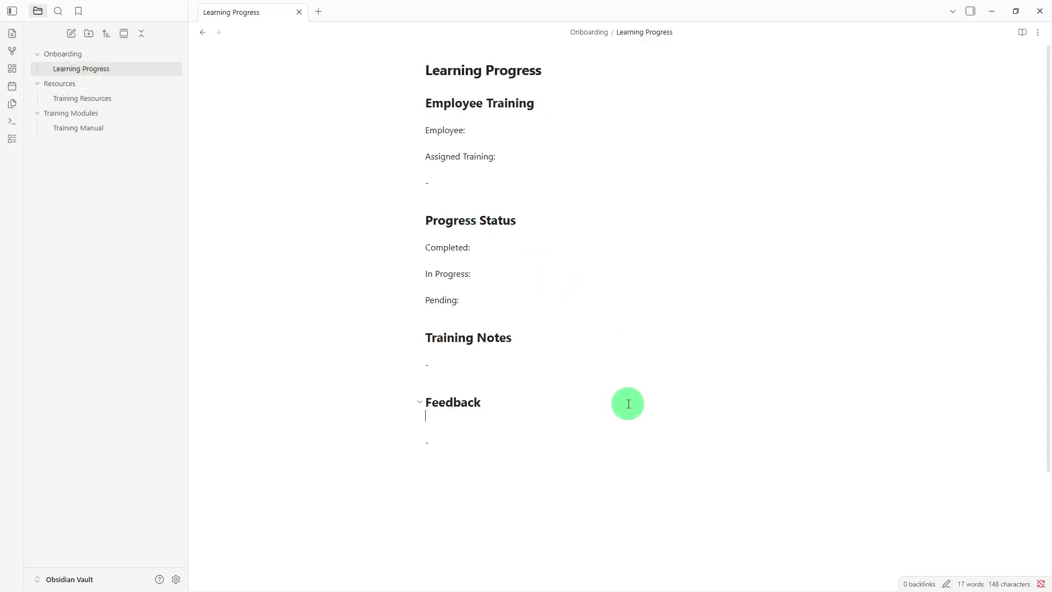
text([[)
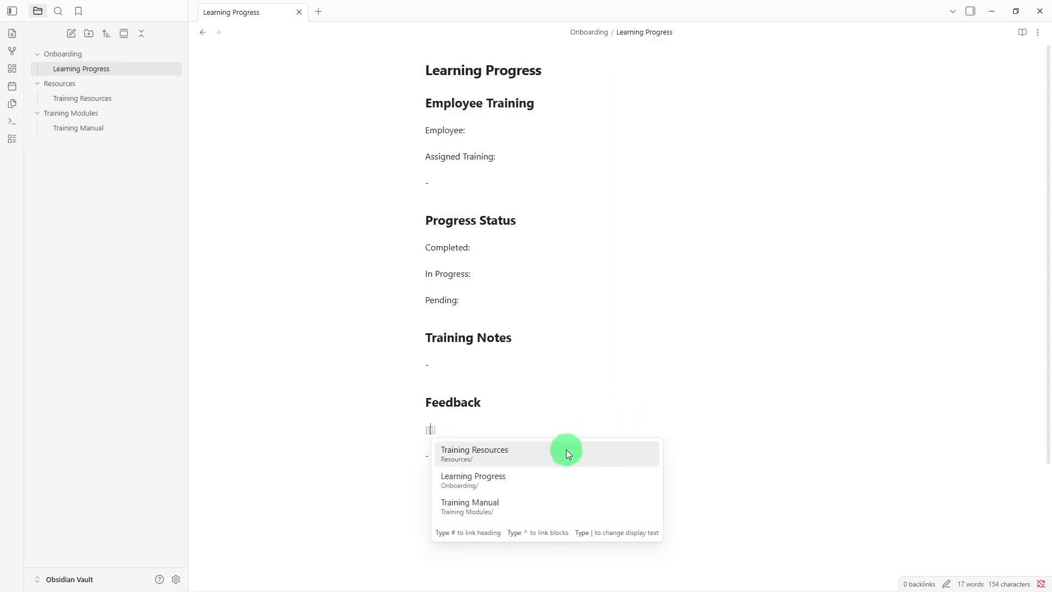
click(554, 459)
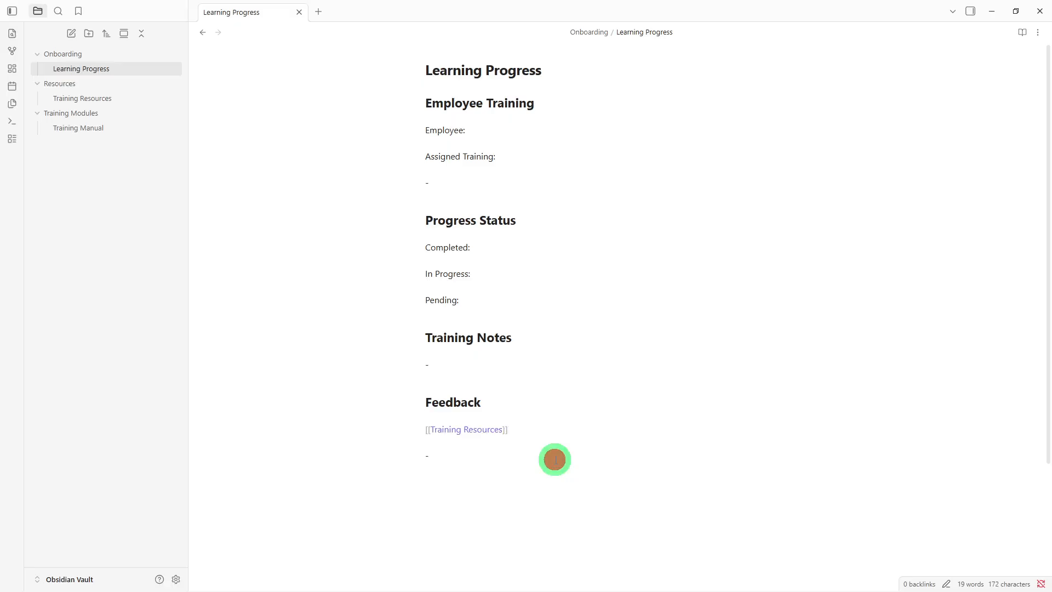
key(Return)
text([[)
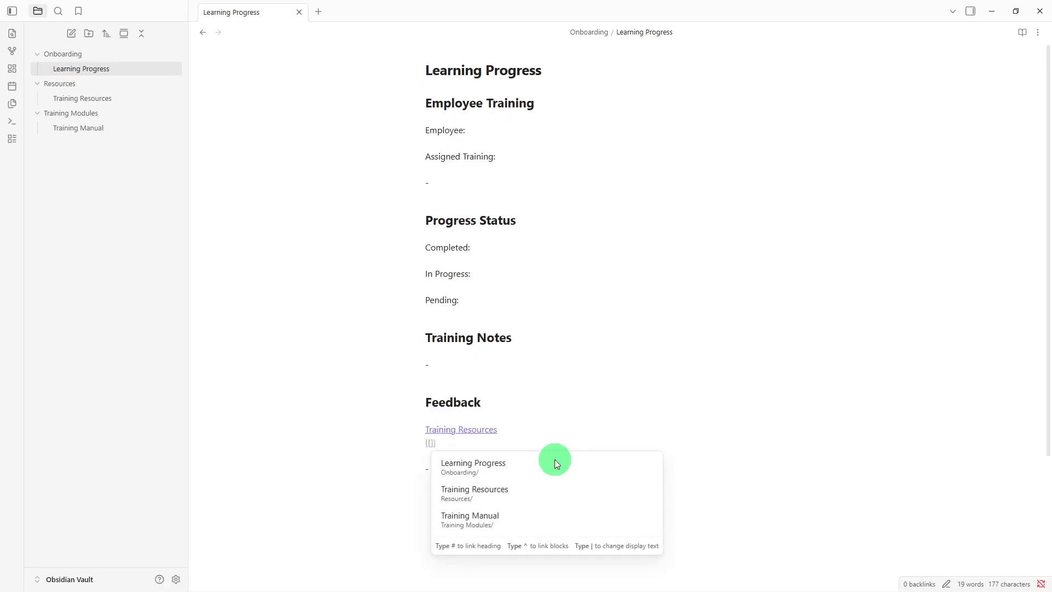
click(541, 517)
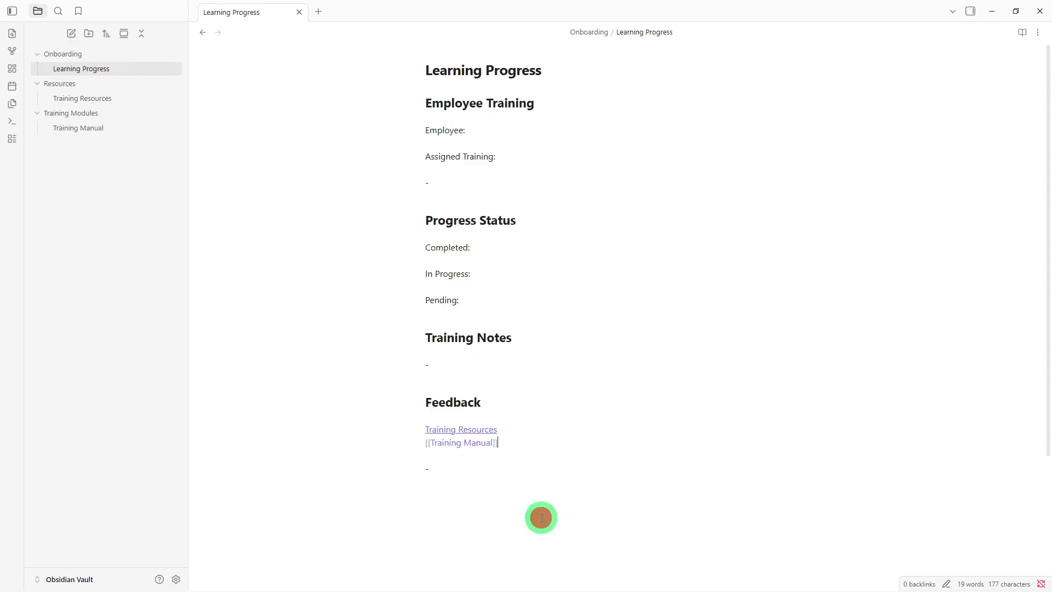
key(Return)
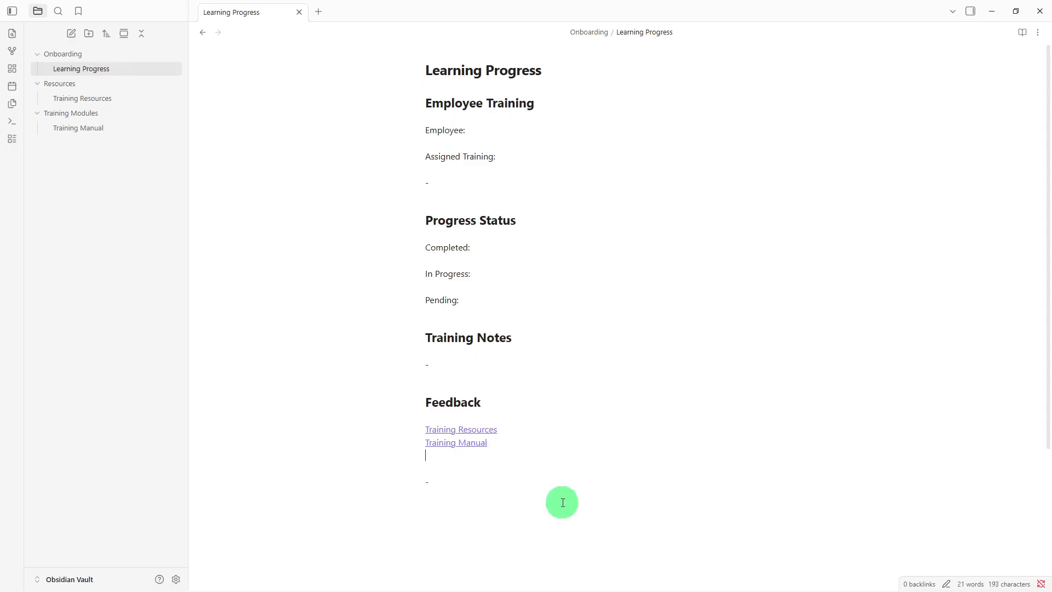
Step: Follow the link to the Training Resources note and add internal links to Learning Progress and Training Manual at its end, below Additional Notes
click(459, 431)
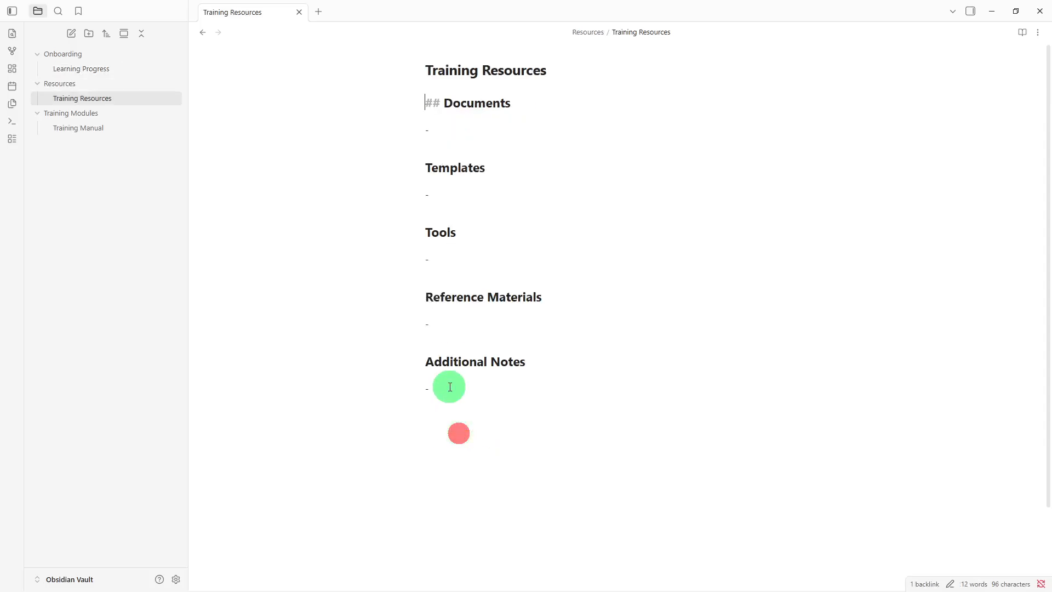
click(451, 407)
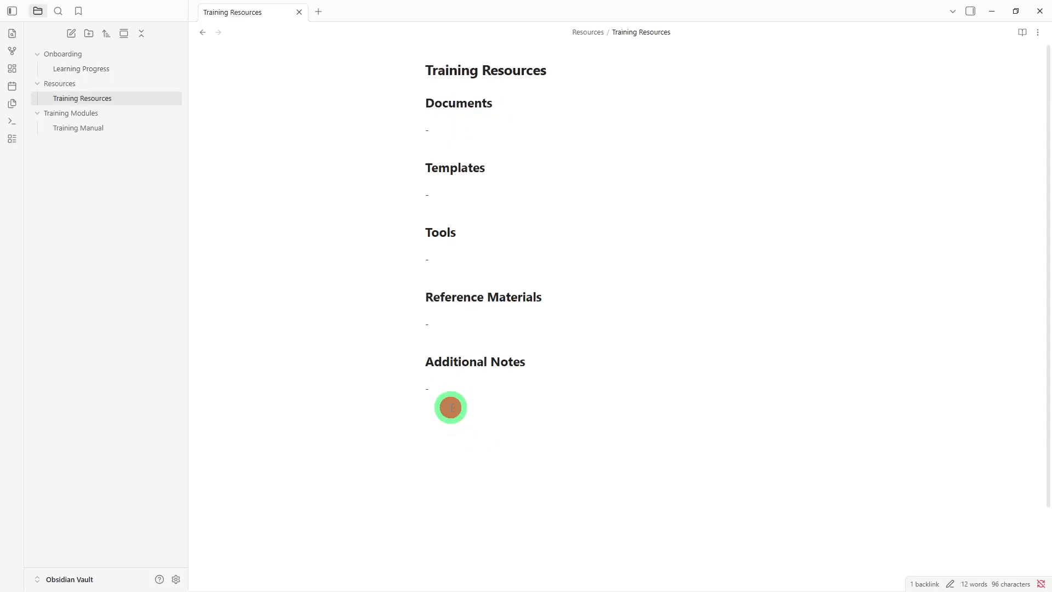
key(Return)
text([[)
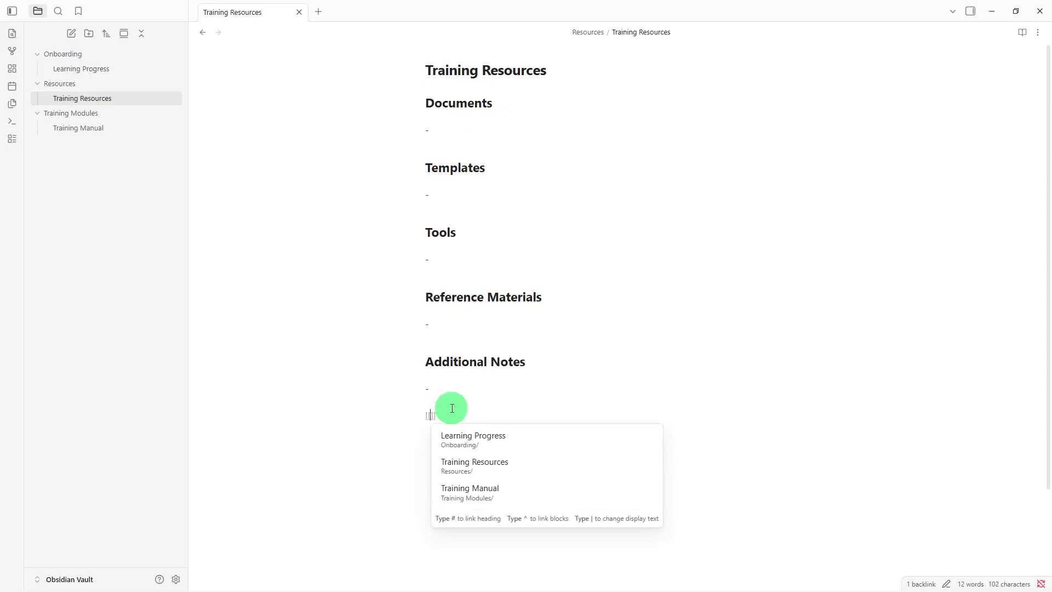
click(491, 442)
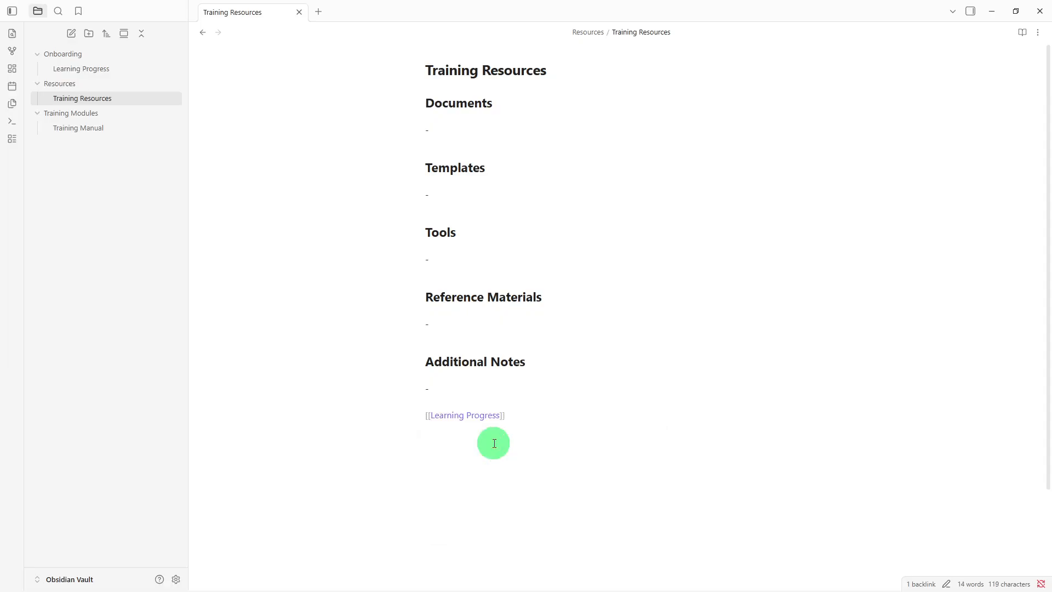
key(Return)
text([[)
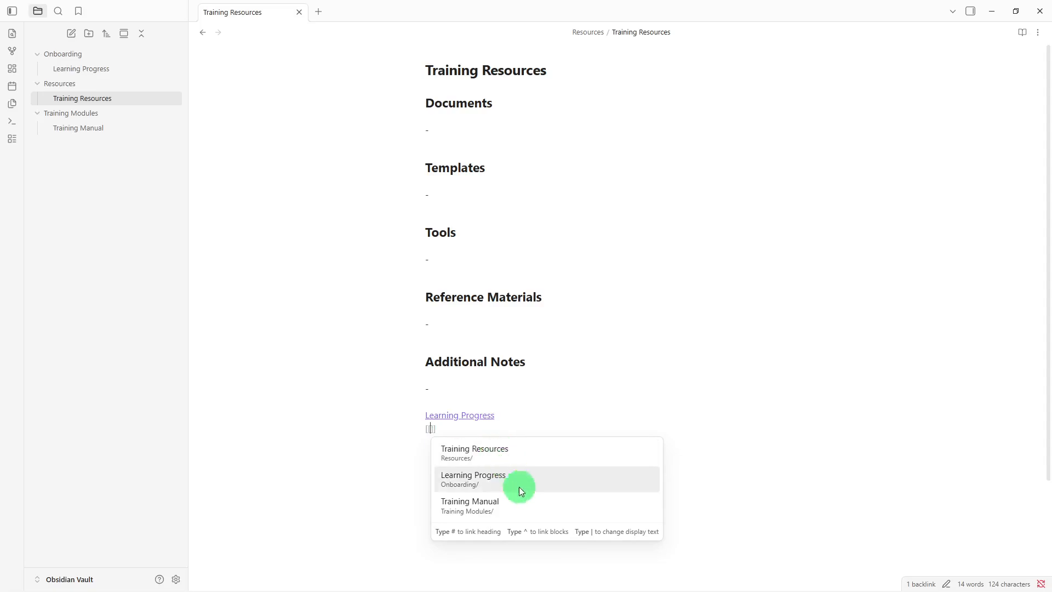
click(548, 504)
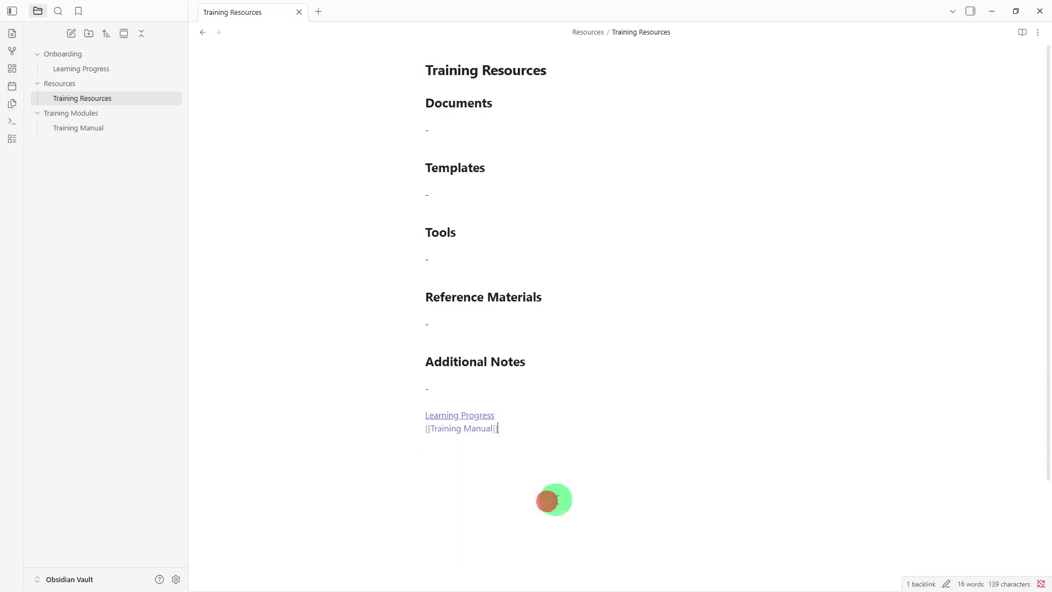
key(Return)
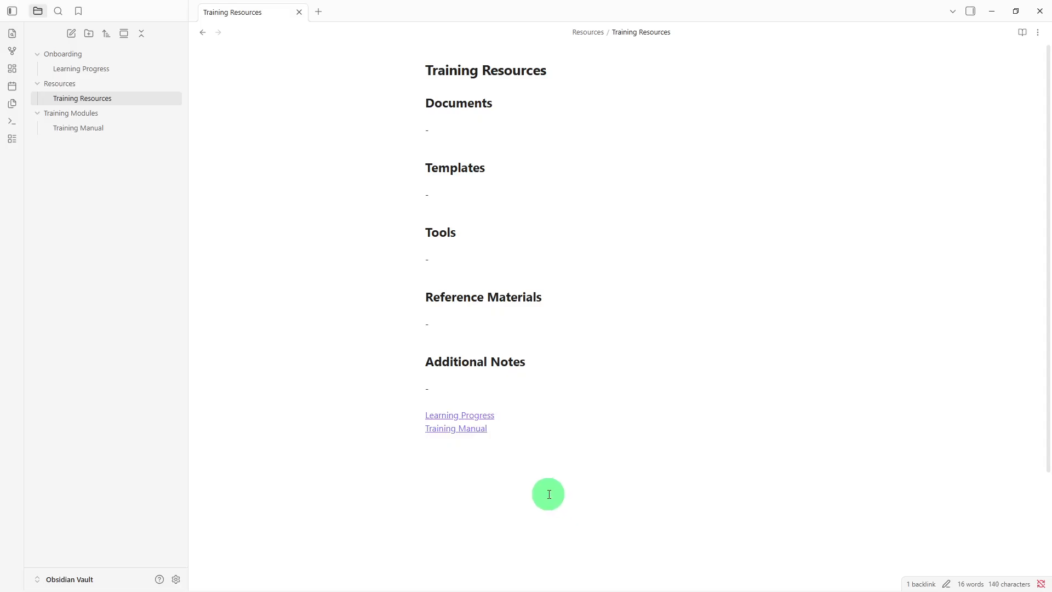
Step: Follow the link to the Training Manual note and add internal links to Training Resources and Learning Progress at its end, below Related Resources
click(482, 431)
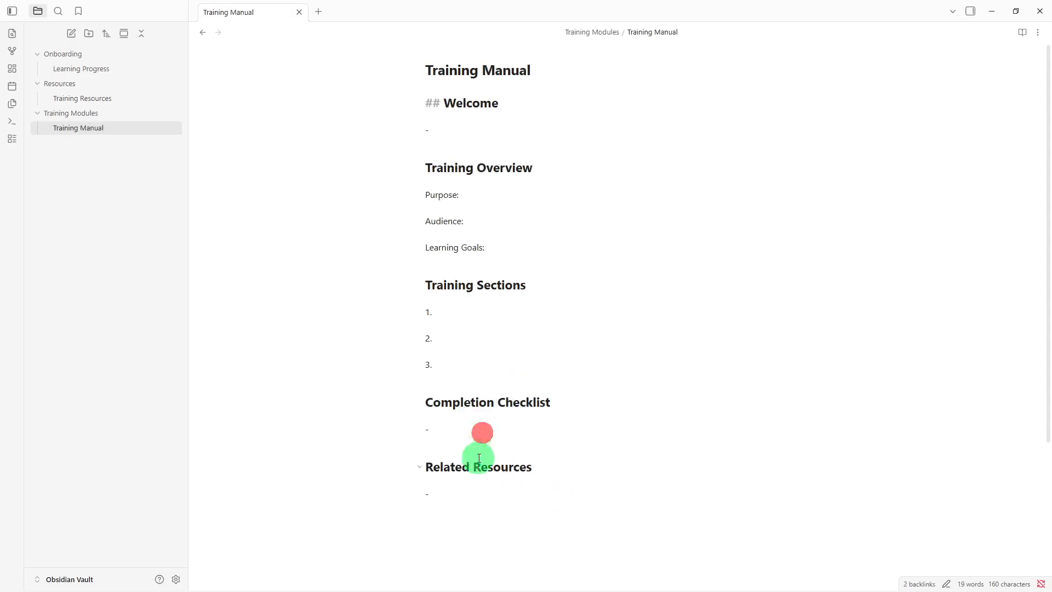
click(474, 526)
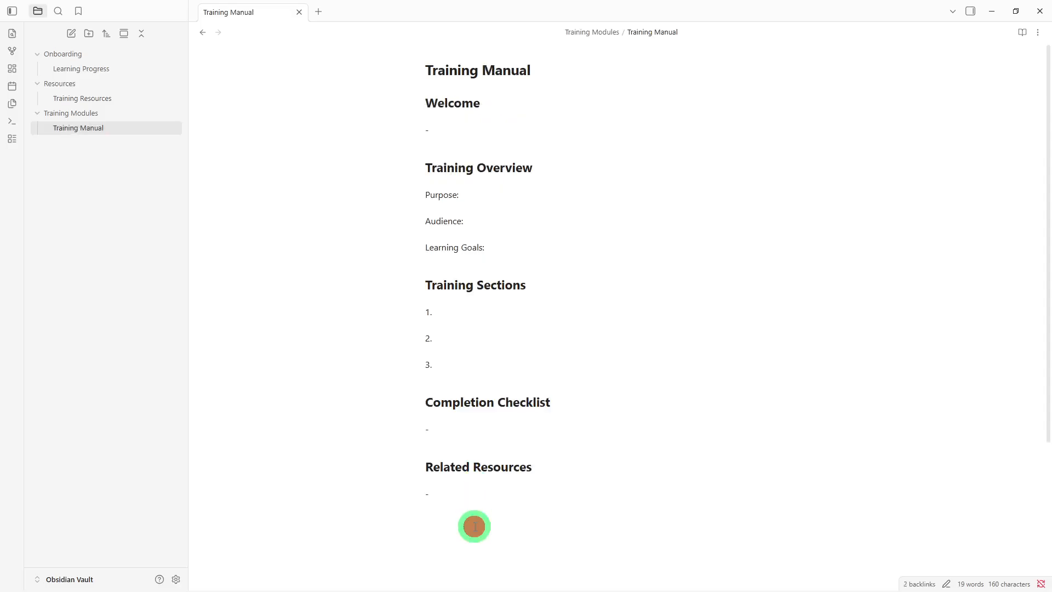
key(Return)
key(Return)
text([[)
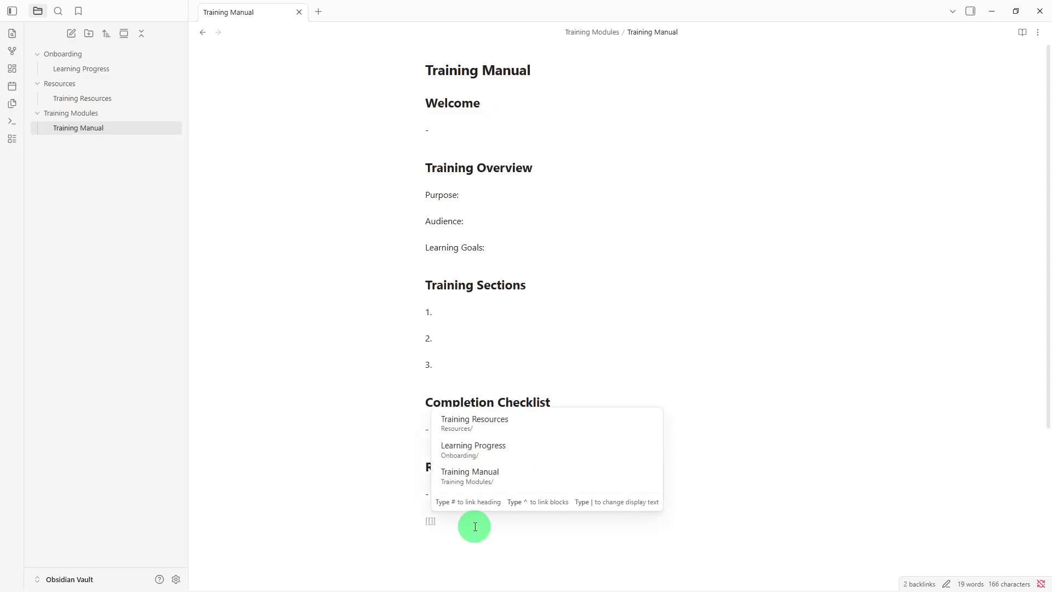
click(501, 432)
key(Return)
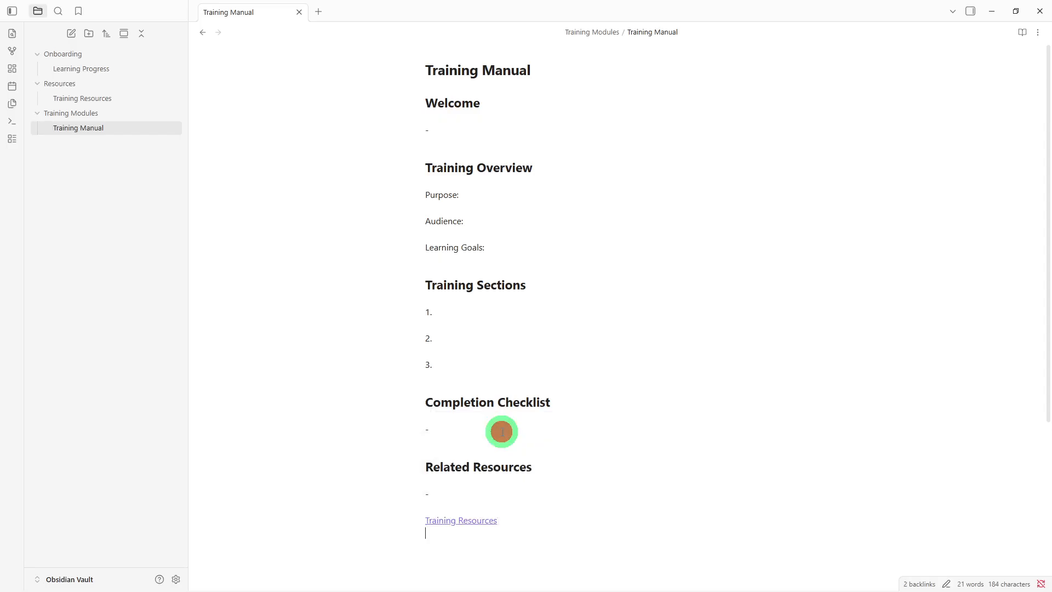
text([[)
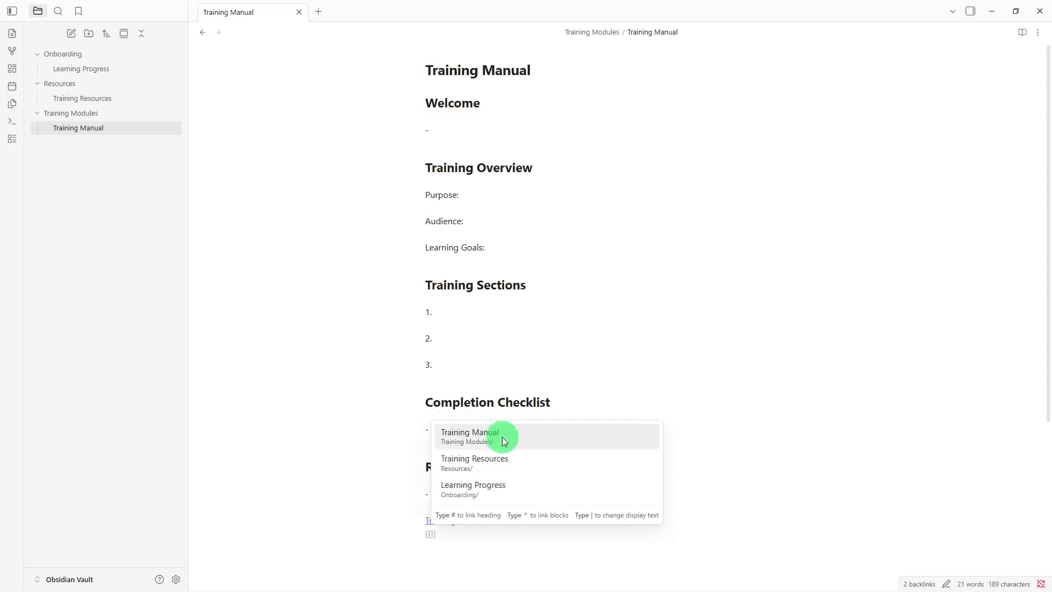
click(501, 484)
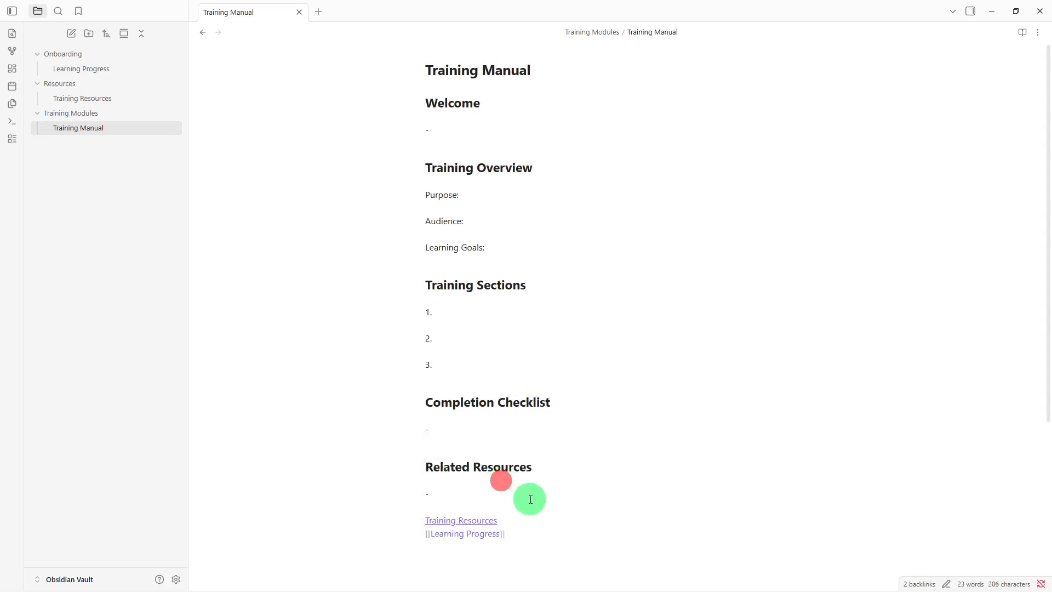
Step: Add the tags #manual and #training on one line below the links at the end of the Training Manual note
key(Return)
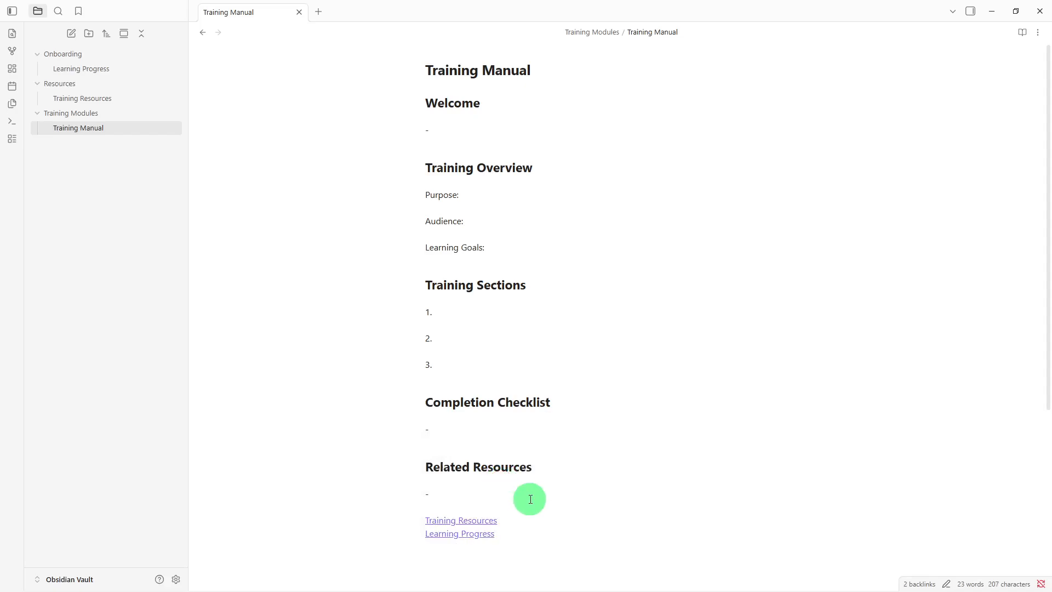
text(#manual)
text(#)
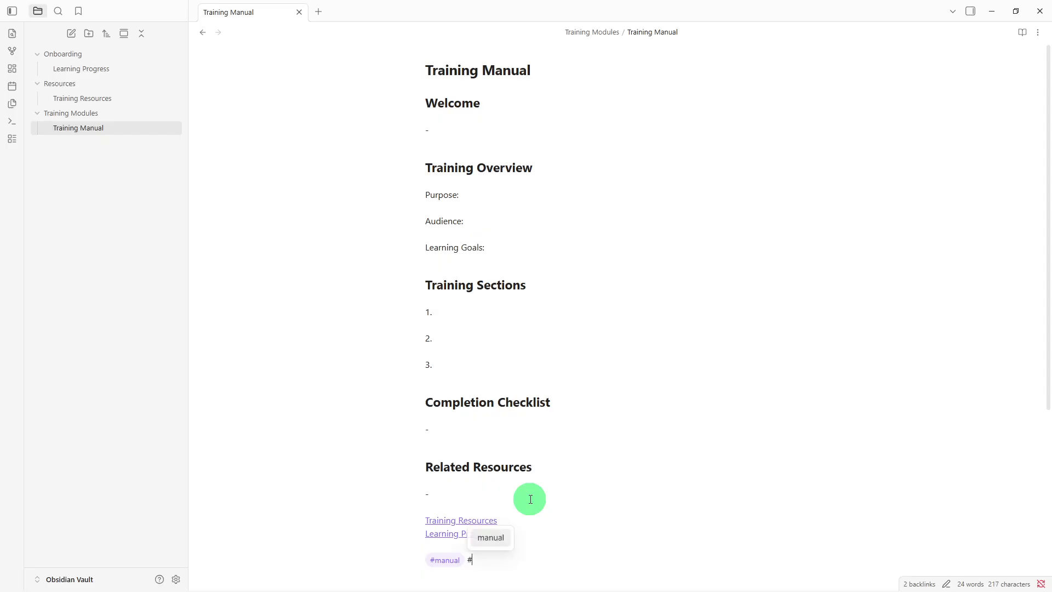
text(train)
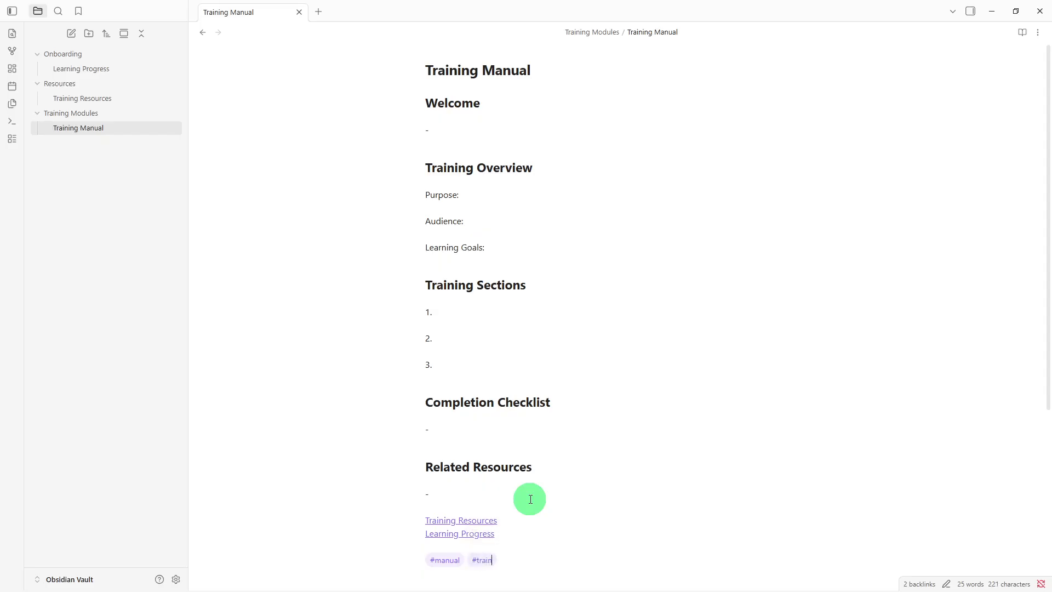
text(ing)
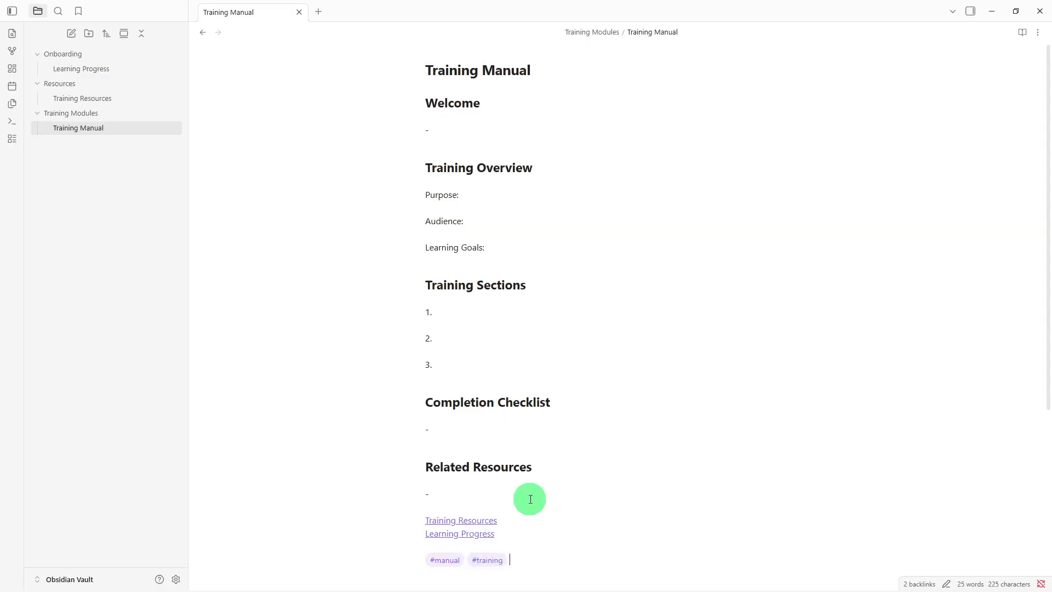